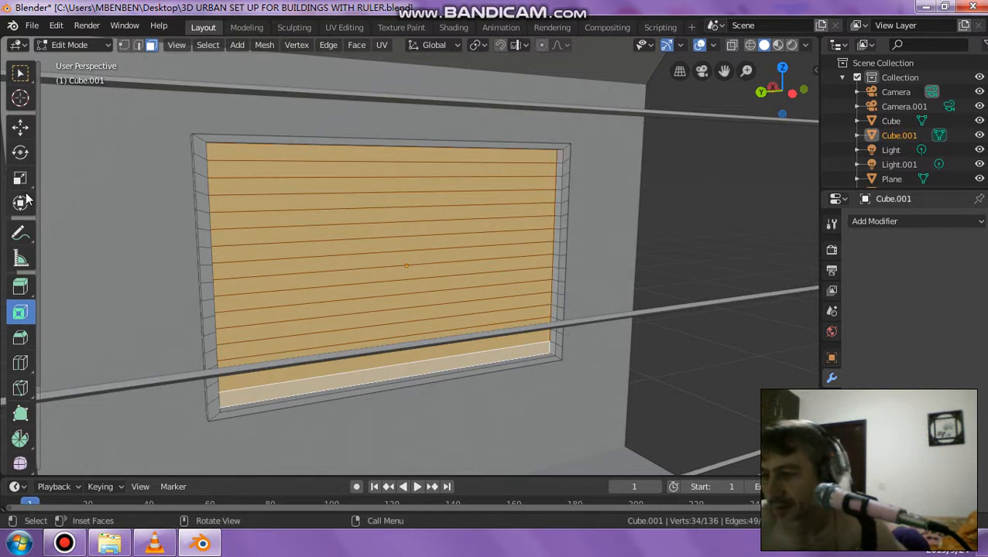
Step: Deselect every second horizontal strip of the window panel, starting with the second from the top, leaving eight alternating strips selected
left_click(239, 174, "shift")
left_click(231, 200, "shift")
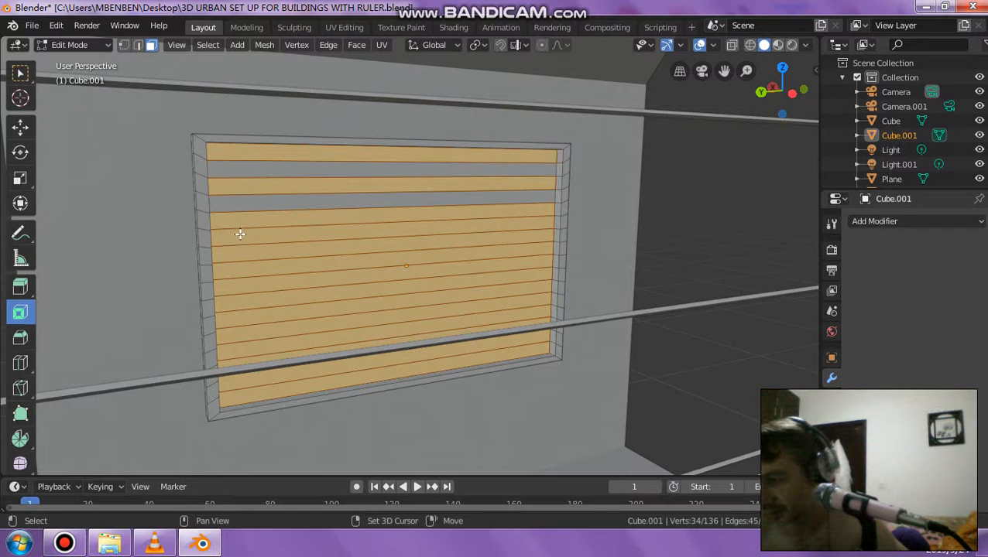
left_click(240, 233, "shift")
left_click(243, 252, "shift")
left_click(250, 269, "shift")
left_click(249, 263, "shift")
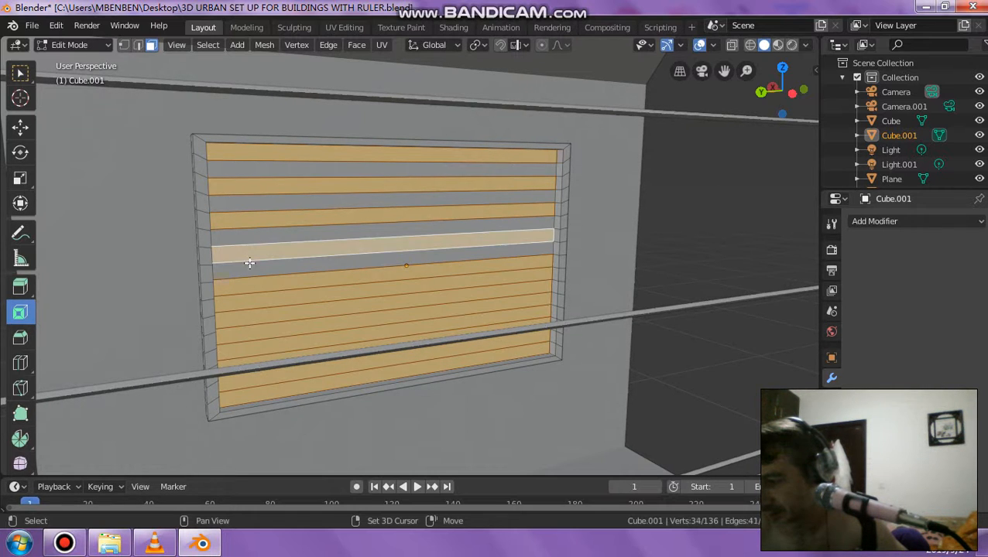
left_click(244, 297, "shift")
left_click(251, 341, "shift")
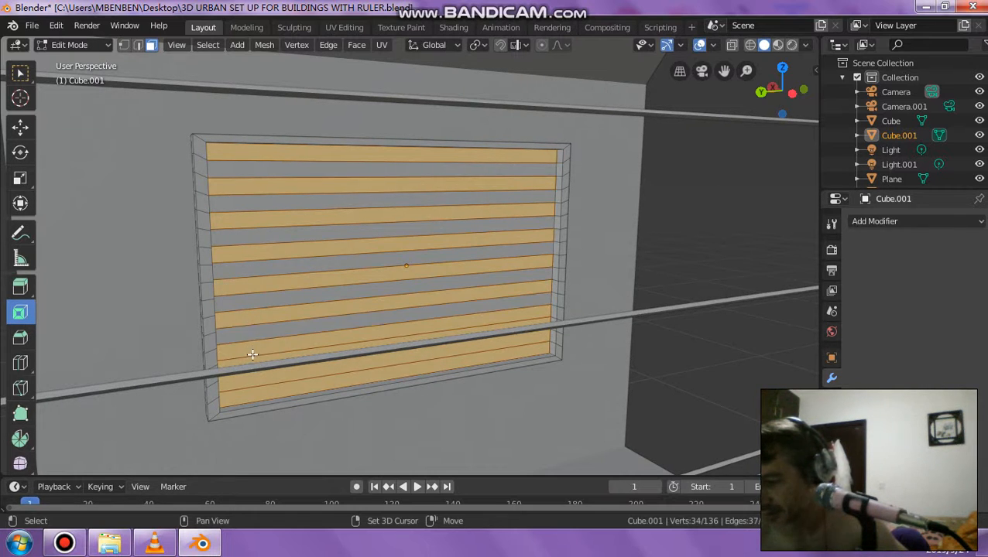
left_click(252, 359, "shift")
left_click(255, 393, "shift")
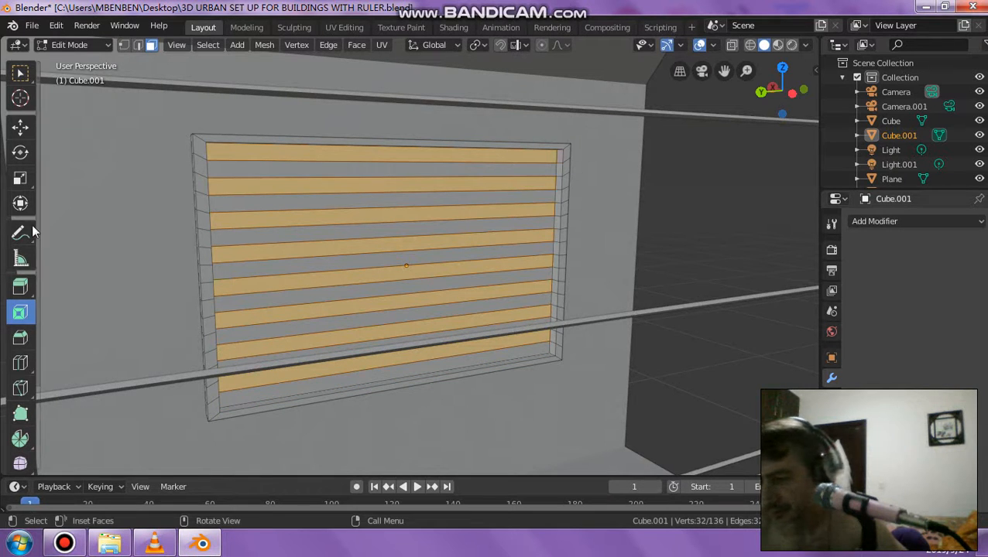
Step: Extrude the eight selected strips outward about 0.027 m to form raised slats, and clear the selection
left_click(21, 286)
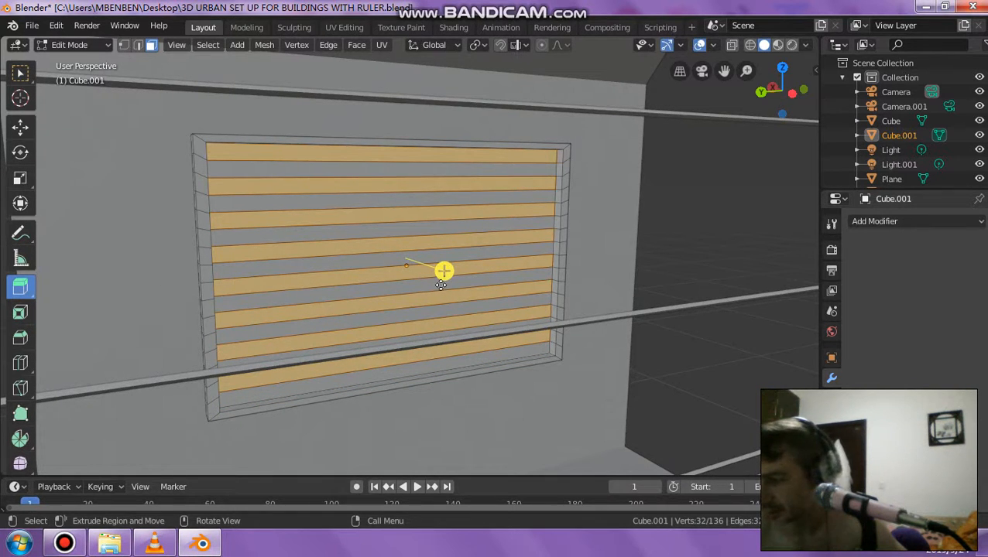
left_click_drag(444, 271, 450, 280)
middle_click_drag(531, 274, 561, 257)
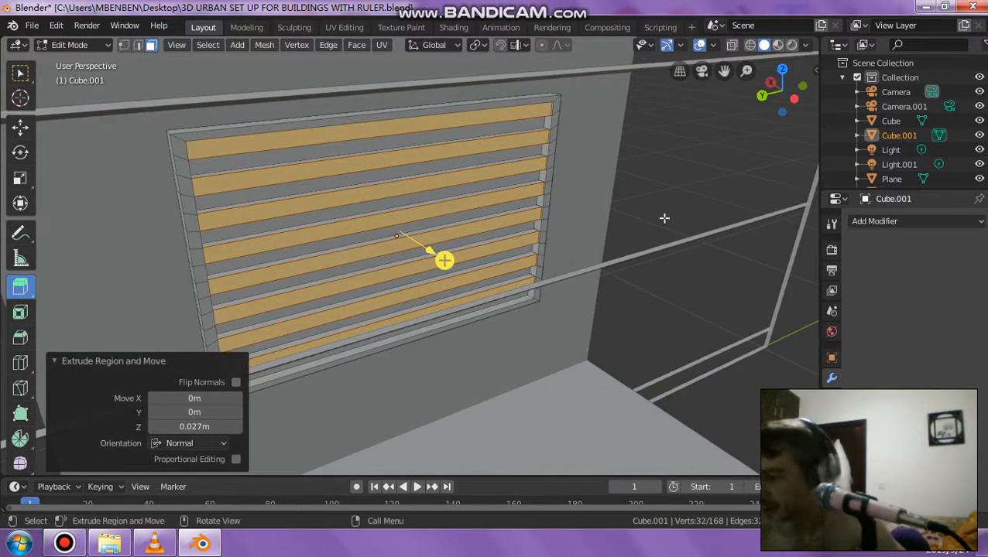
scroll(681, 209, "up", 1)
left_click(685, 208)
middle_click_drag(671, 209, 582, 203)
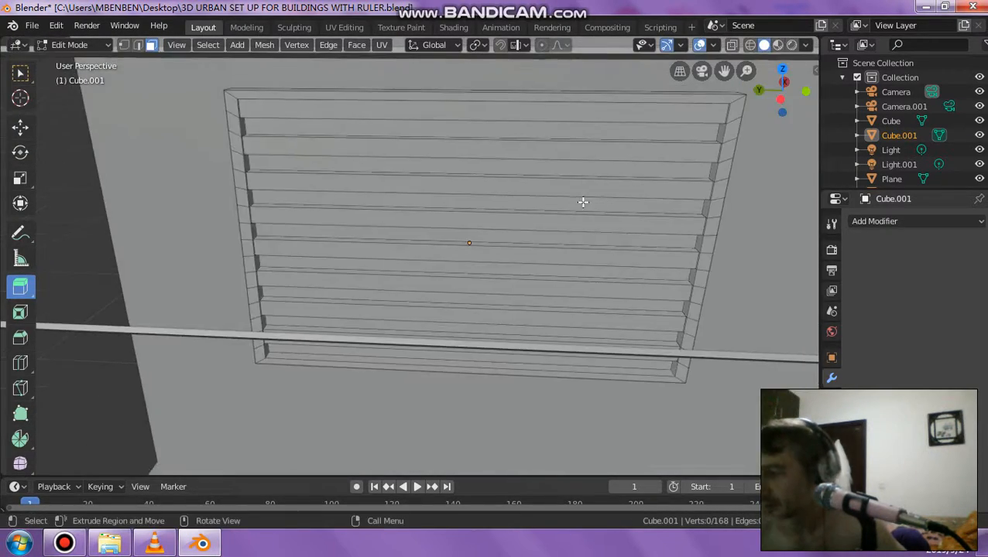
scroll(564, 246, "down", 2)
middle_click_drag(563, 246, 515, 230)
scroll(516, 227, "up", 4)
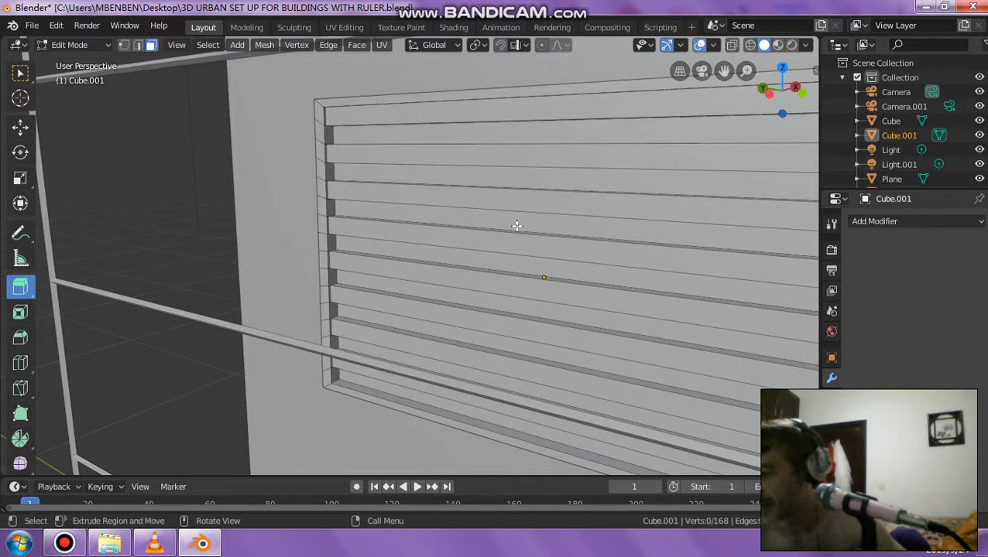
scroll(518, 216, "down", 4)
middle_click_drag(436, 224, 201, 263)
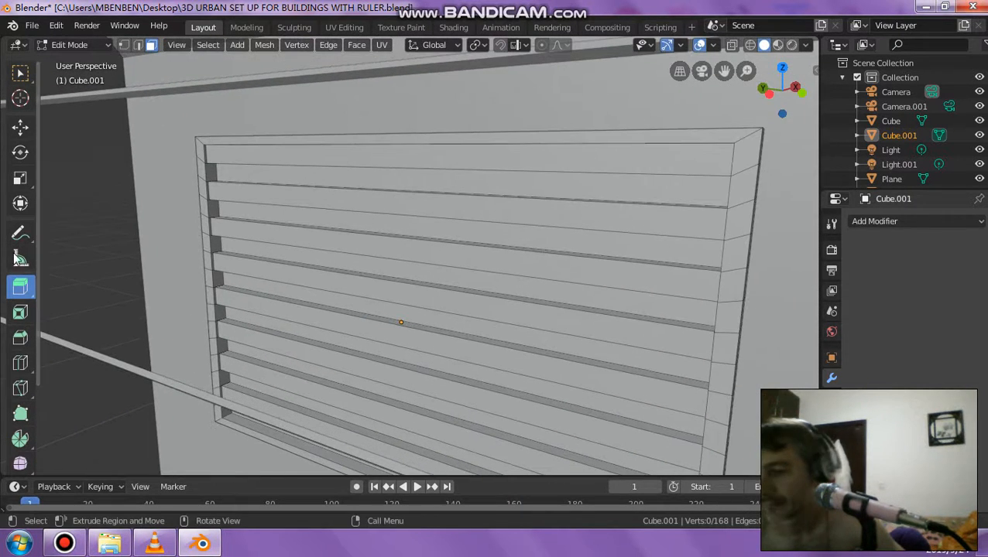
Step: Select the front faces of the top four raised slats
left_click(24, 73)
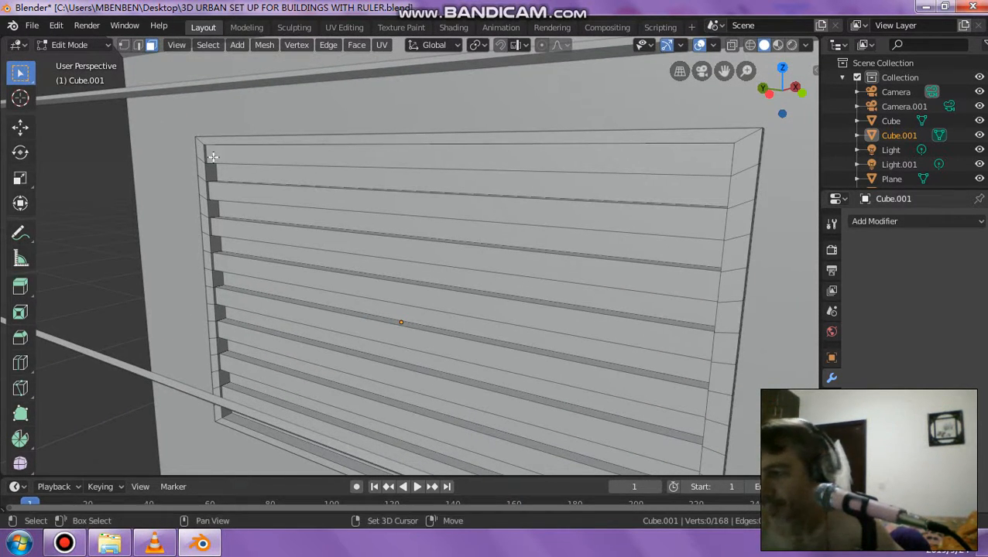
left_click(228, 161)
left_click(240, 207, "shift")
left_click(255, 240, "shift")
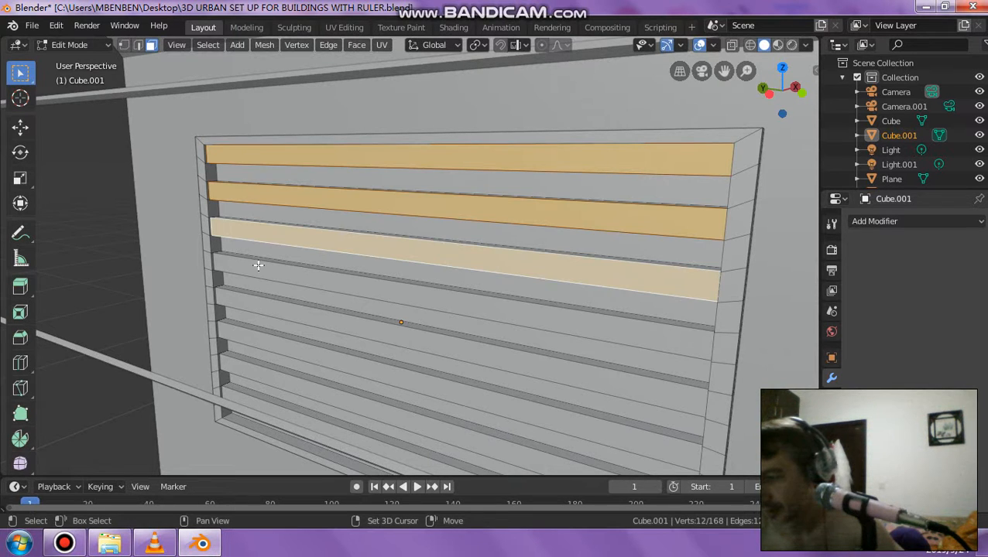
left_click(258, 271, "shift")
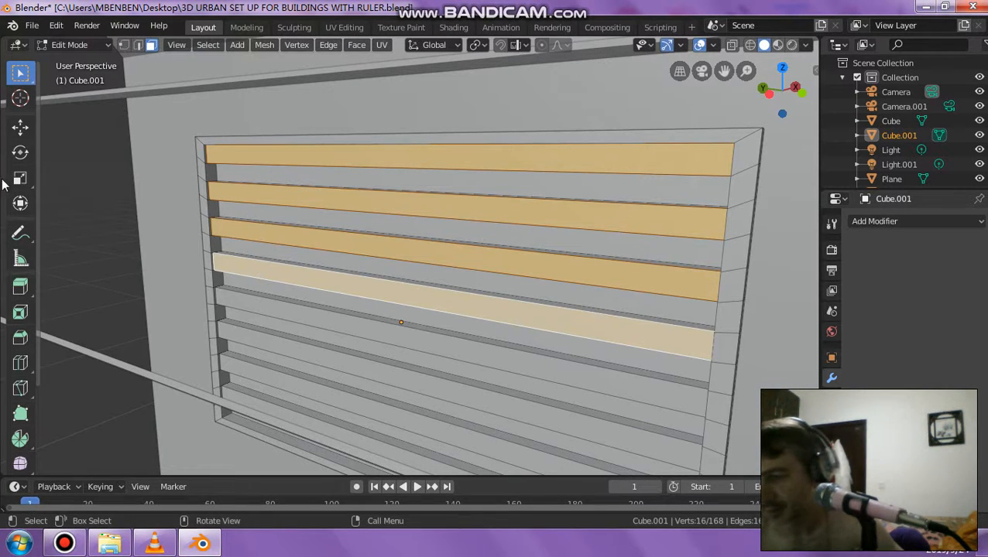
left_click(26, 311)
left_click_drag(235, 265, 258, 274)
key("ctrl+z")
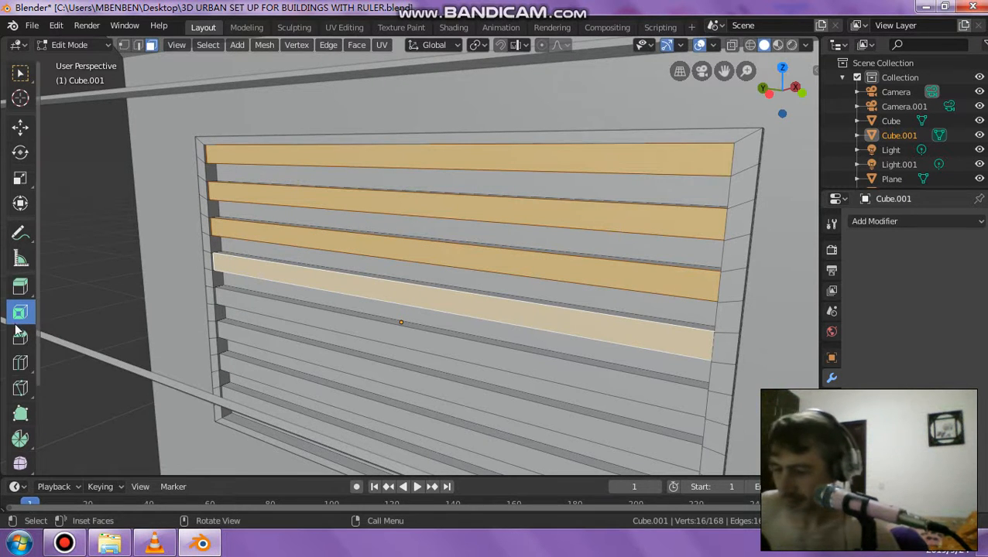
Step: Add the front faces of the remaining four raised slats to the selection
left_click(245, 308, "shift")
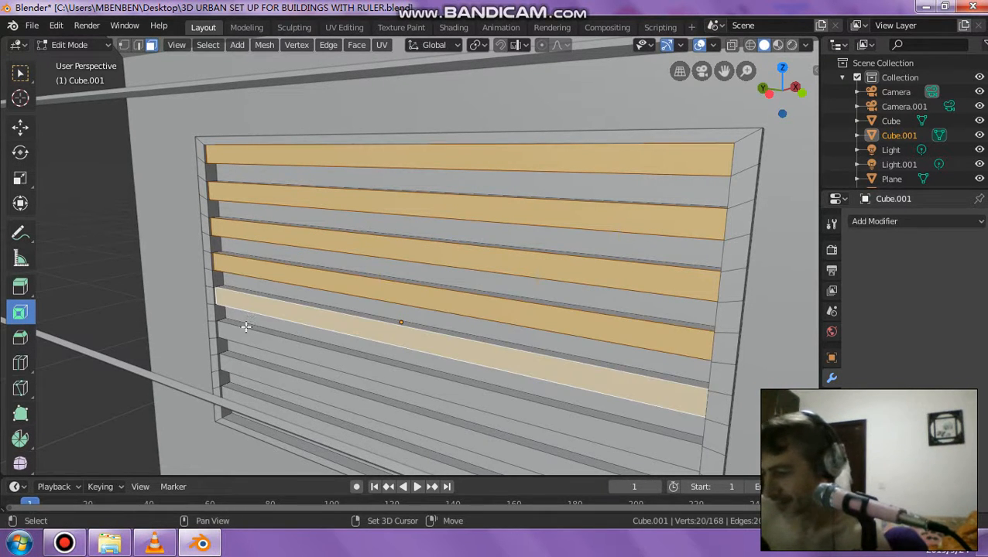
left_click(246, 338, "shift")
left_click(241, 391, "shift")
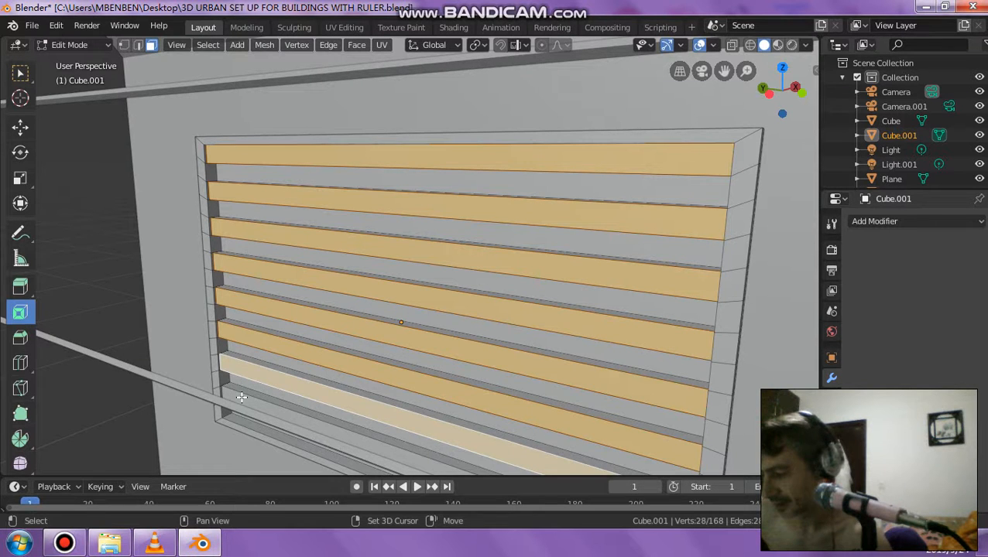
left_click(241, 398, "shift")
Step: Inset the eight selected slat faces by about 0.021 m, extrude them slightly inward, and clear the selection
left_click_drag(263, 192, 267, 195)
left_click(24, 290)
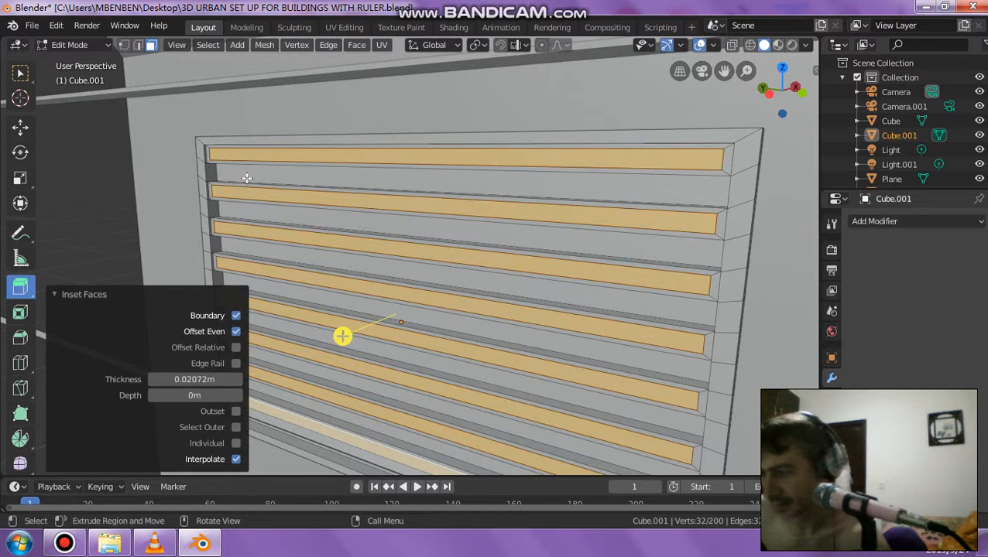
left_click_drag(341, 336, 349, 331)
key("alt+a")
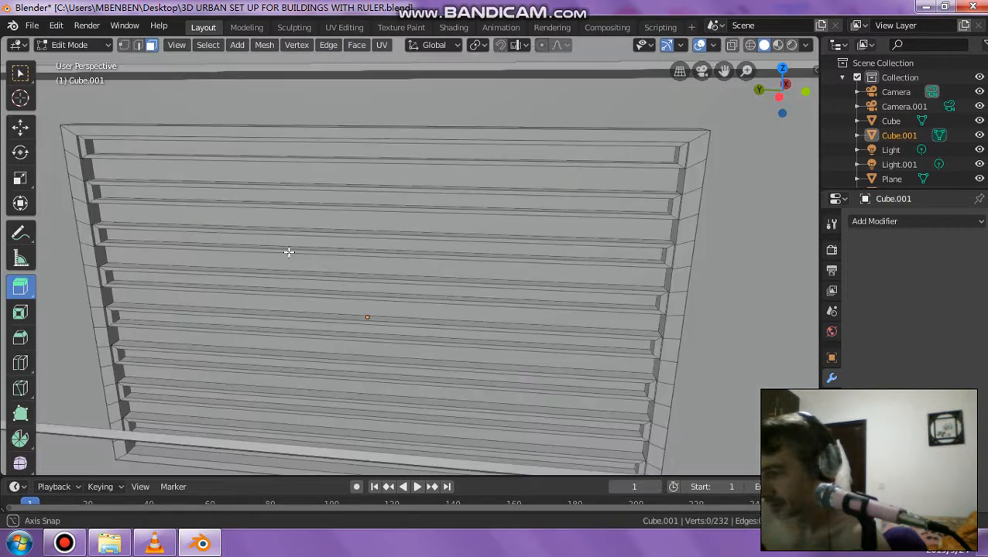
mouse_move(286, 253)
middle_mouse_down()
mouse_move(378, 260)
mouse_move(410, 223)
mouse_move(390, 221)
mouse_move(426, 227)
mouse_move(405, 224)
mouse_move(412, 218)
mouse_move(269, 220)
mouse_move(281, 242)
mouse_move(272, 243)
middle_mouse_up()
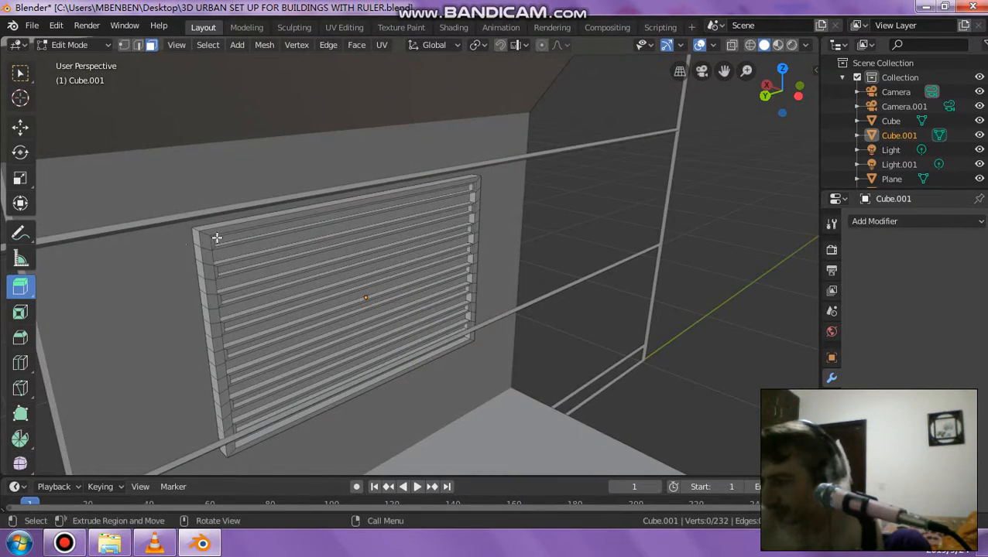
middle_click_drag(164, 220, 69, 196)
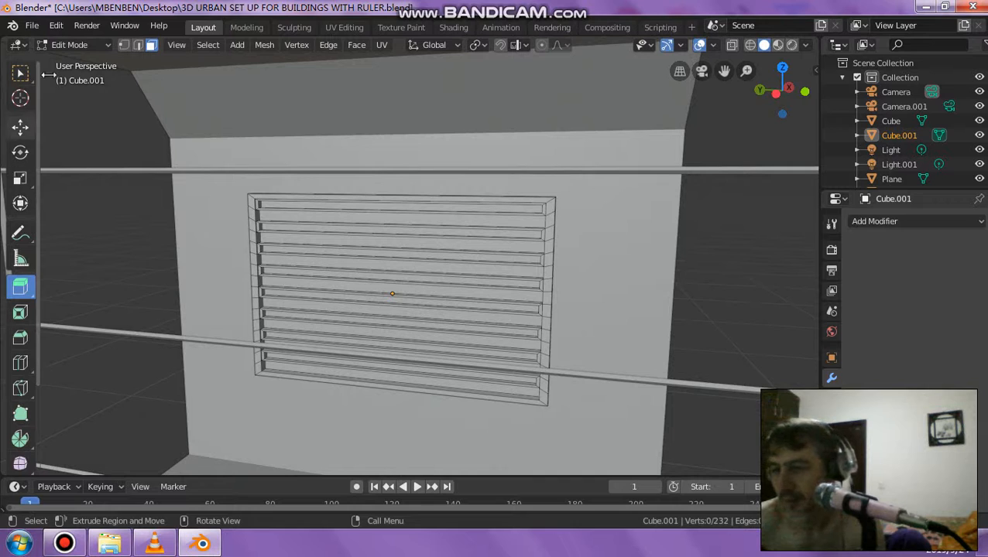
Step: Return to Object Mode and scale the louvre panel to about 0.401 along Y and 1.564 along Z
left_click(69, 45)
left_click(71, 61)
middle_click_drag(274, 229, 263, 258)
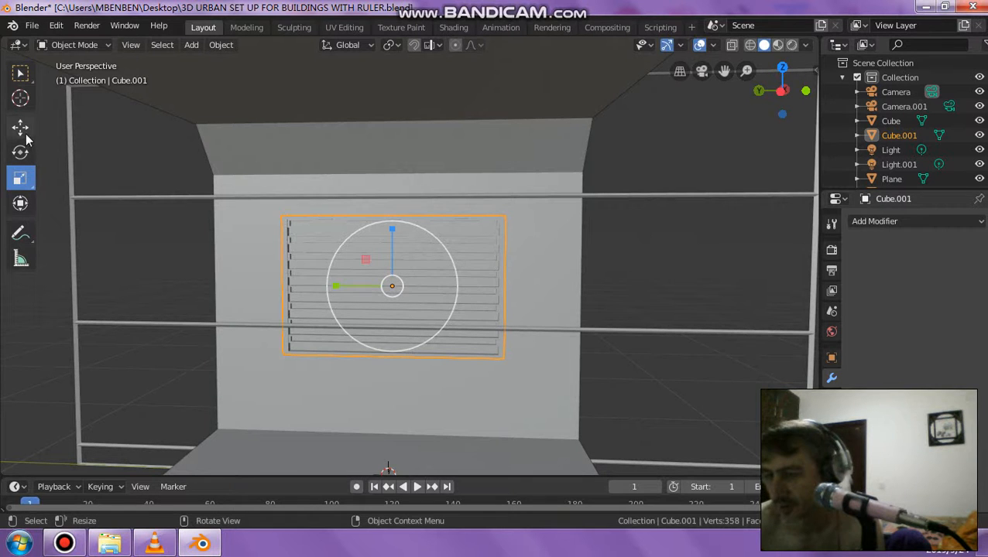
left_click_drag(347, 289, 377, 288)
key("s")
key("z")
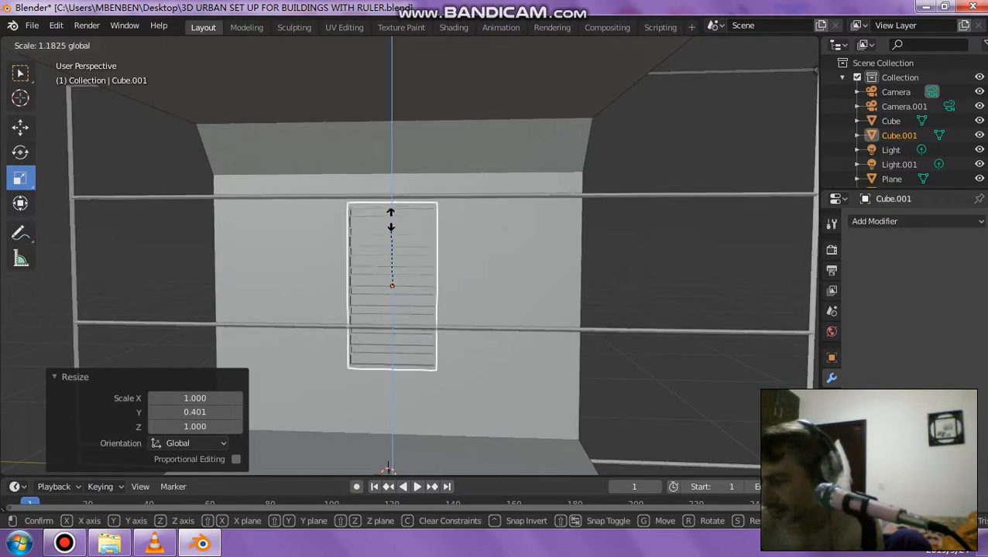
left_click(405, 220)
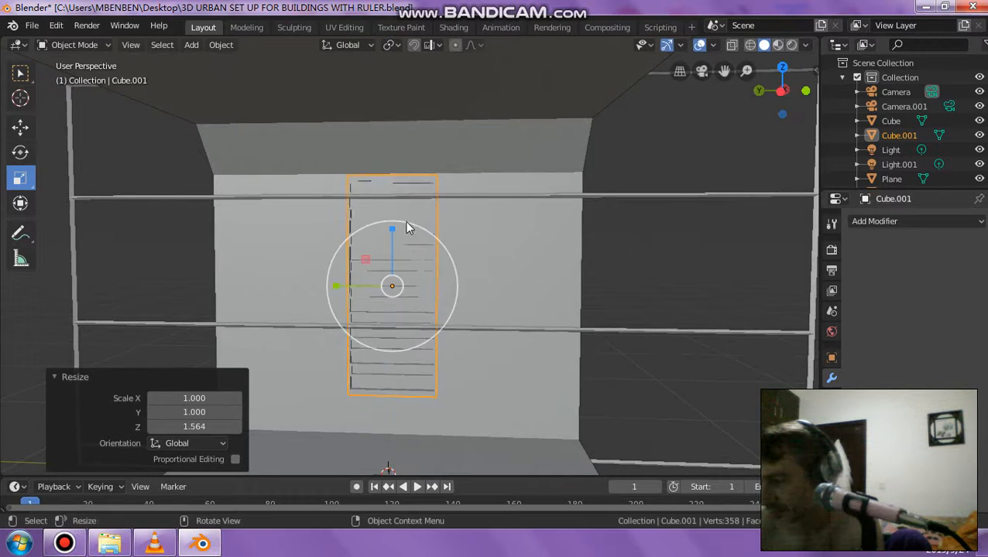
Step: Scale the louvre panel uniformly to about 0.871 and widen it along Y
key("s")
left_click(341, 285)
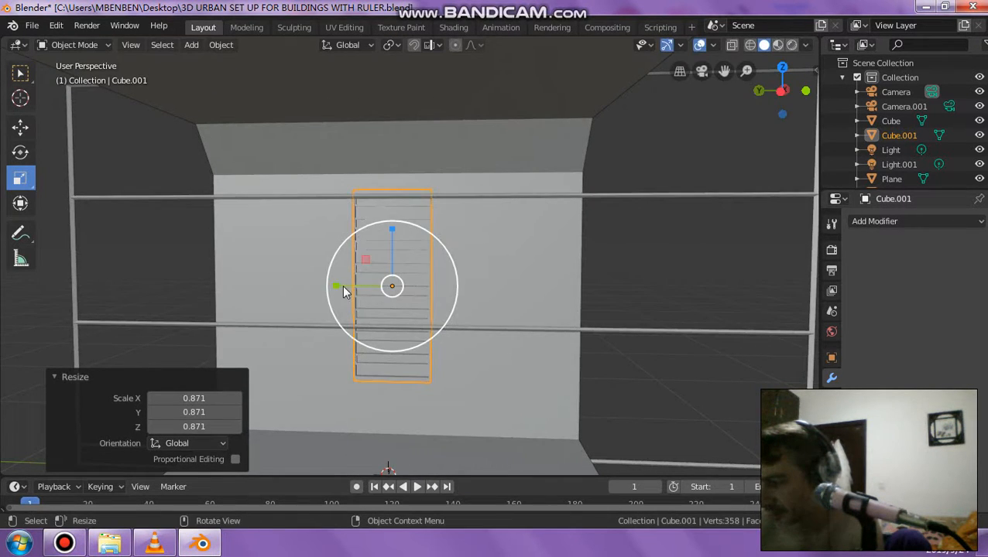
left_click_drag(342, 289, 251, 281)
Step: Lower the louvre panel about 0.275 m along Z and stretch it taller along Z
left_click(20, 126)
left_click_drag(392, 227, 390, 273)
middle_click_drag(391, 272, 447, 345)
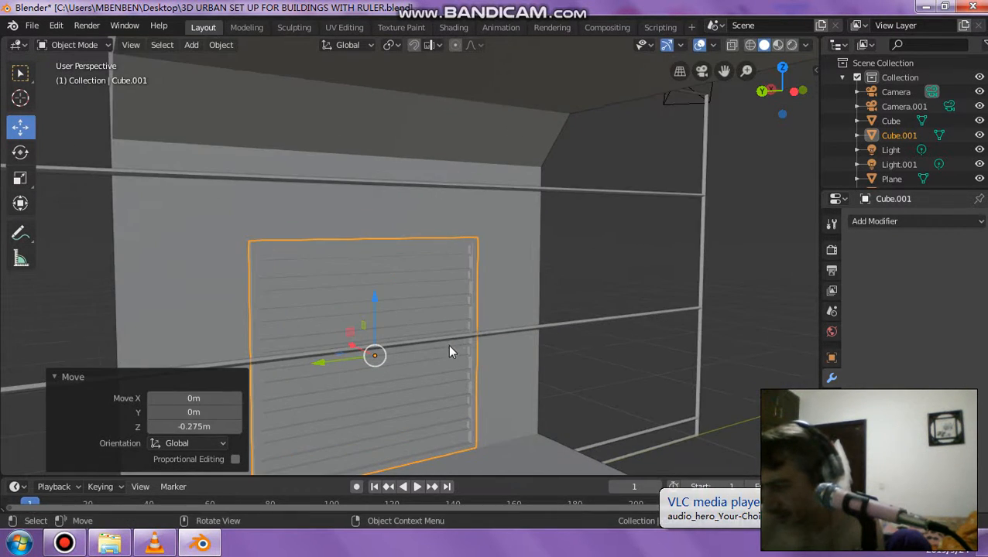
left_click(20, 178)
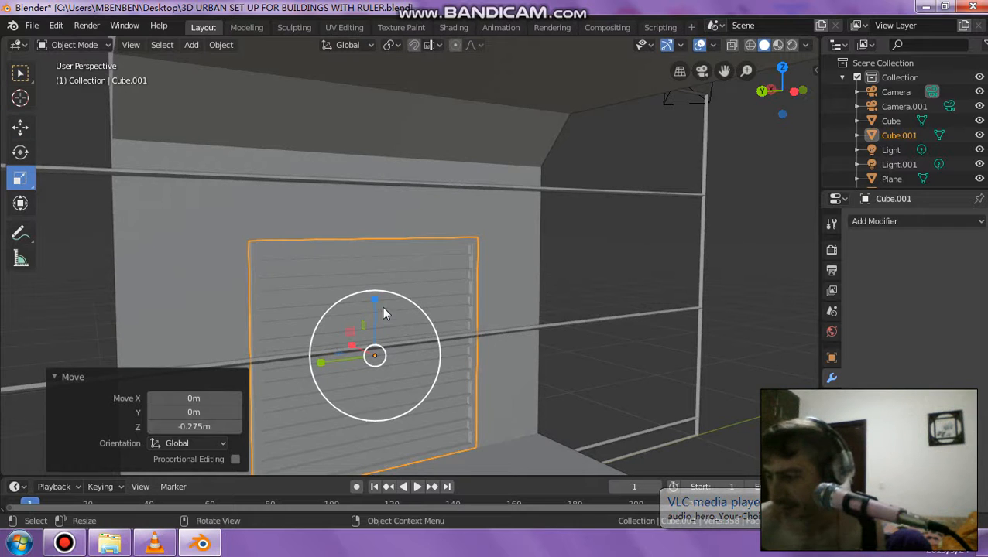
left_click_drag(377, 301, 377, 261)
Step: Raise the louvre panel on the back wall along Z by about 0.132 m and a further 0.112 m
left_click(23, 129)
scroll(554, 373, "down", 1)
middle_click_drag(554, 373, 381, 344)
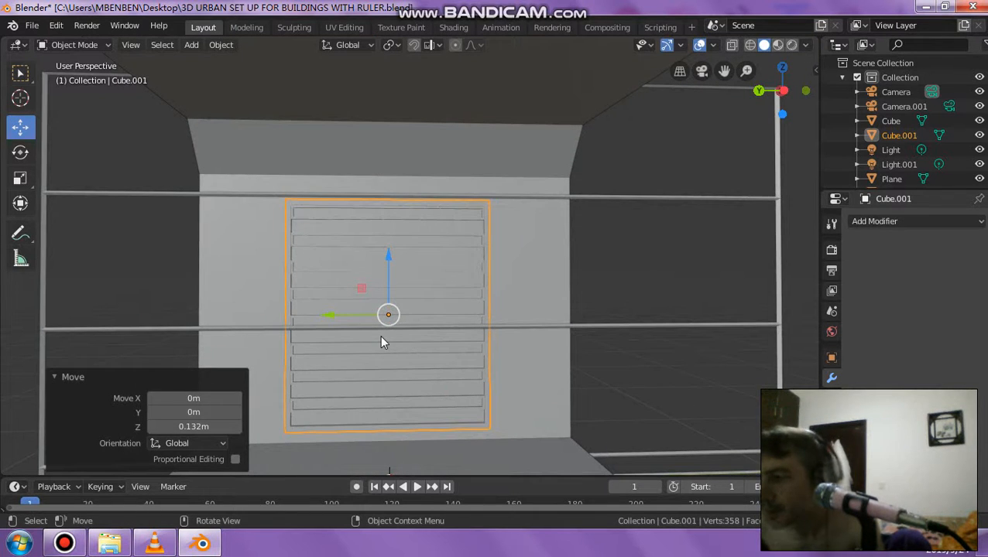
key("g")
key("z")
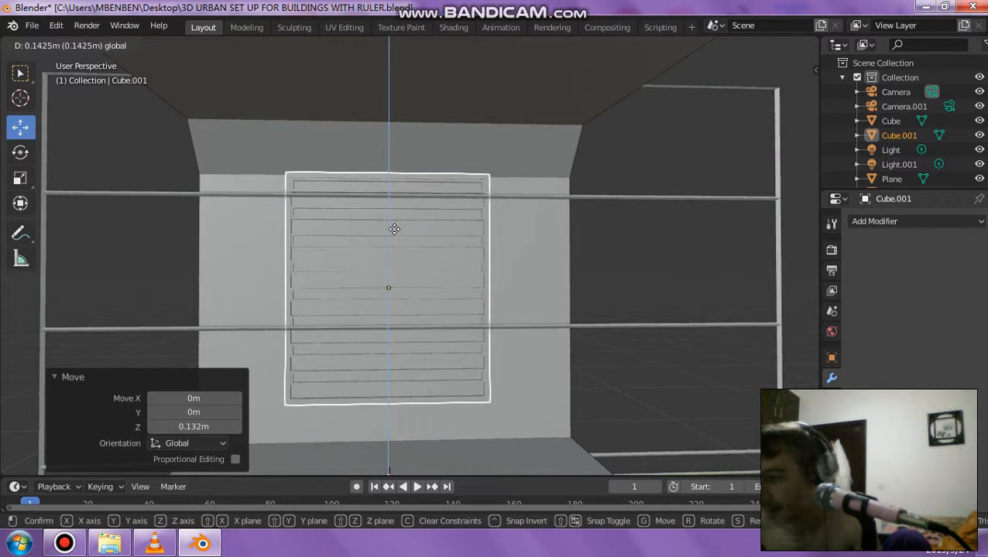
left_click(394, 234)
scroll(432, 416, "down", 2)
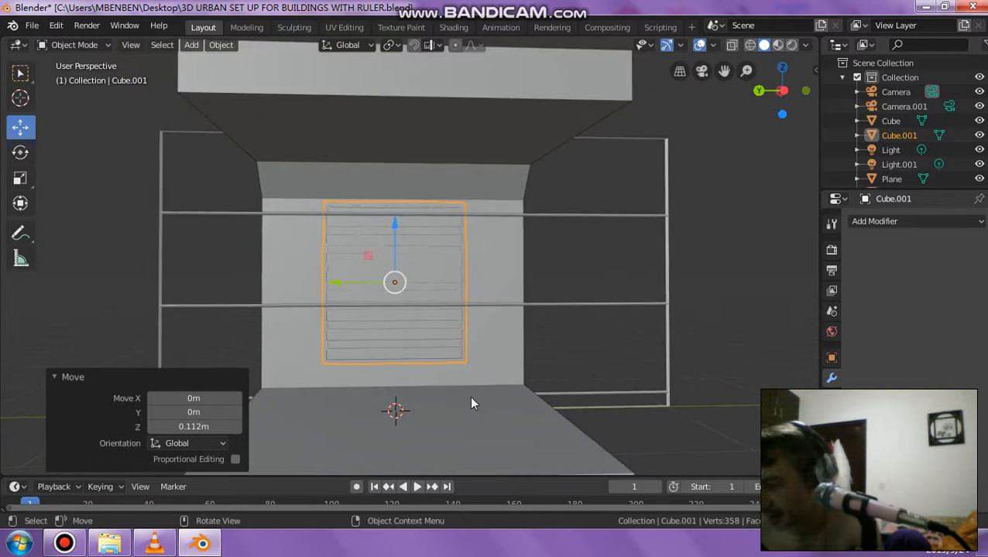
Step: Rotate the louvre panel 90° around the global Z axis
middle_click_drag(473, 403, 401, 341)
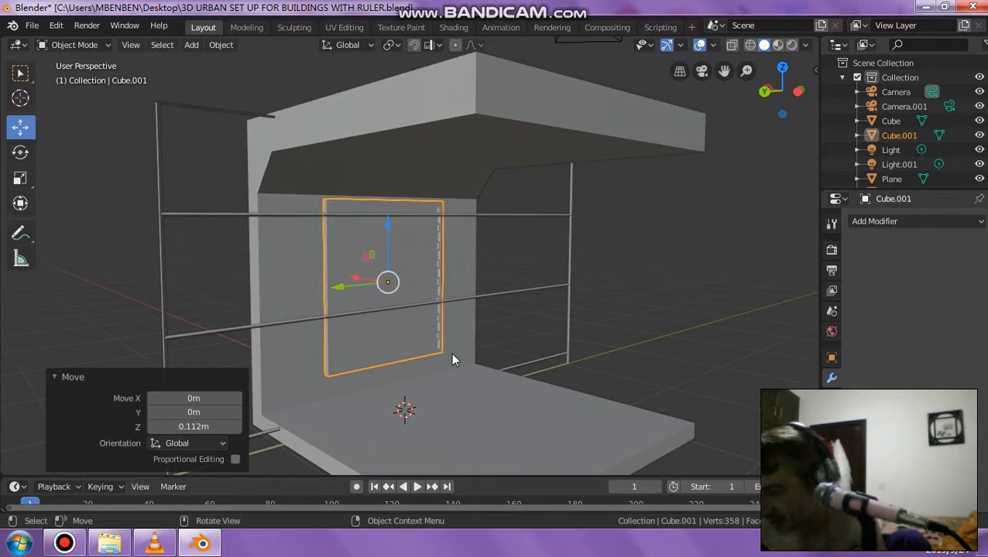
middle_click_drag(453, 360, 391, 271)
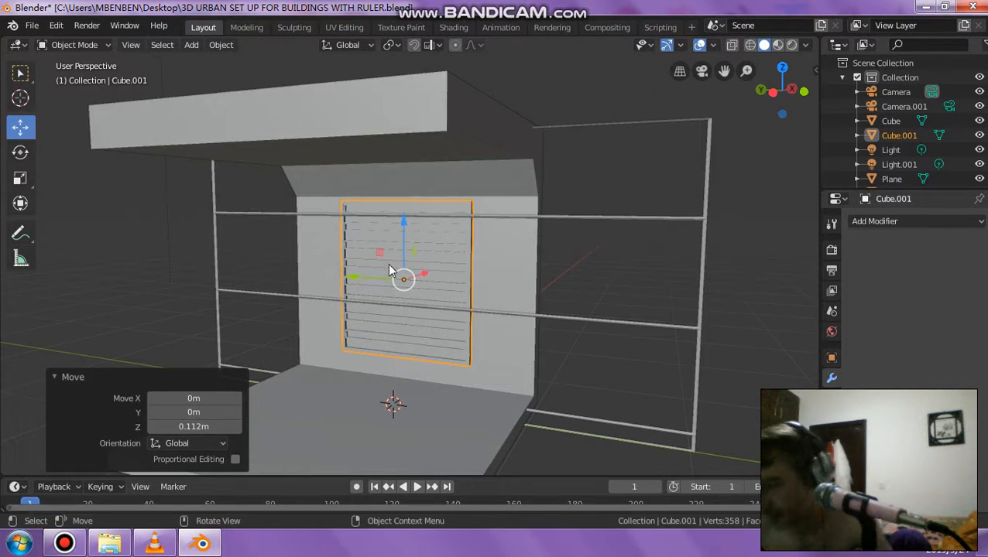
key("r")
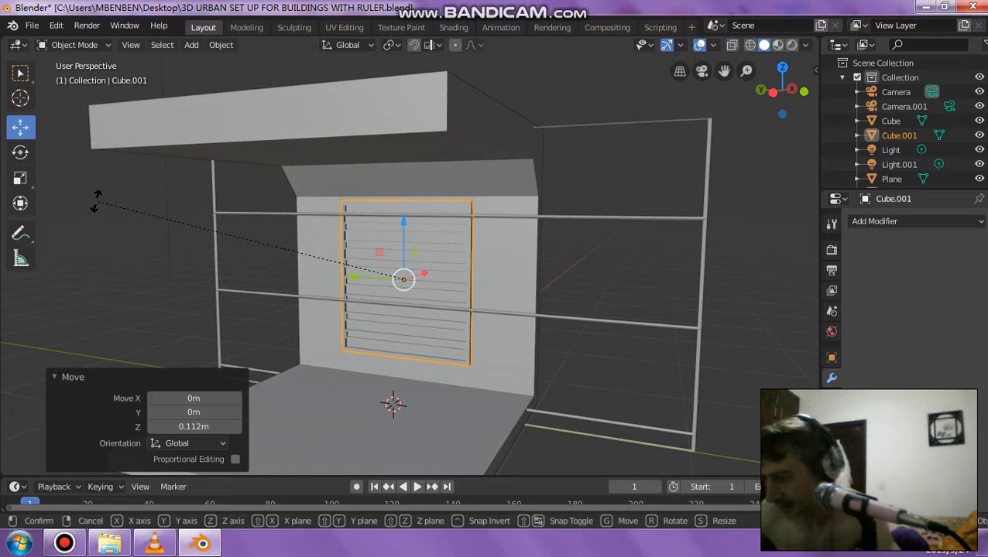
type("z90")
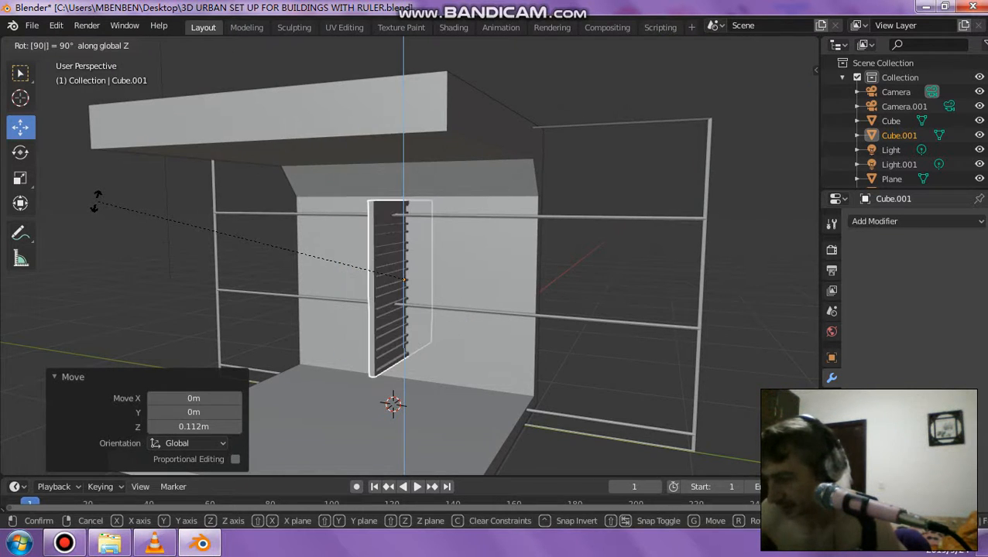
key("Return")
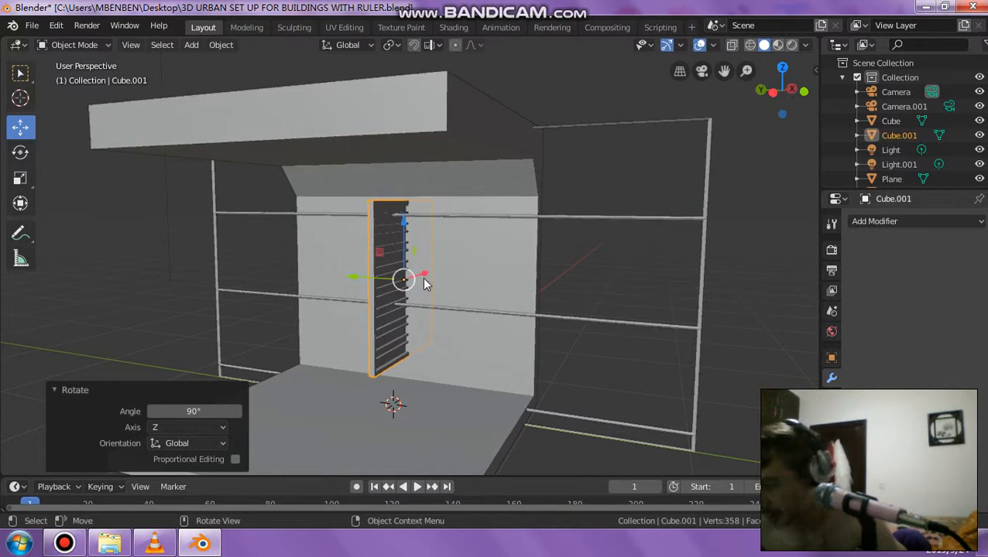
Step: Move the rotated louvre panel -0.581 m along X and lower it 0.204 m along Z
key("g")
key("x")
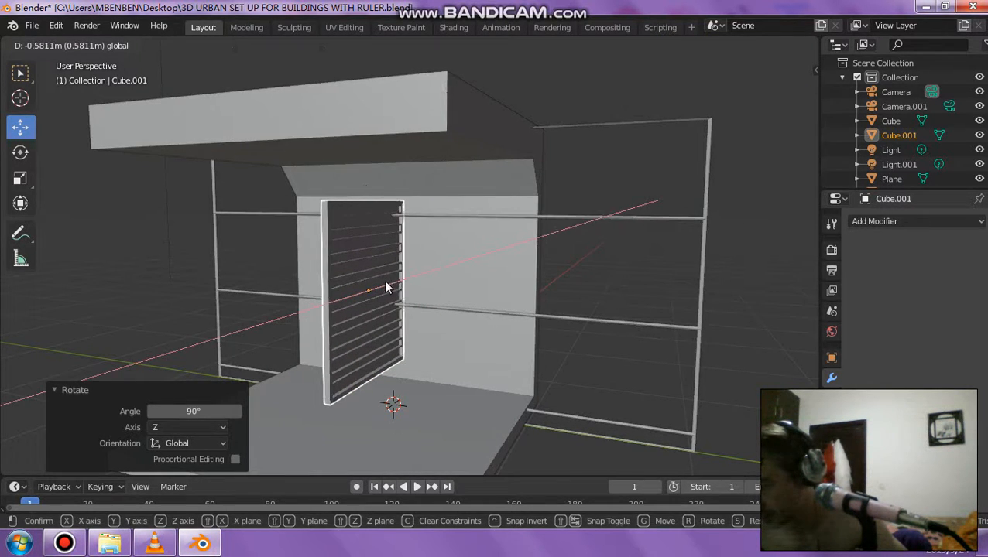
left_click(385, 287)
key("g")
key("z")
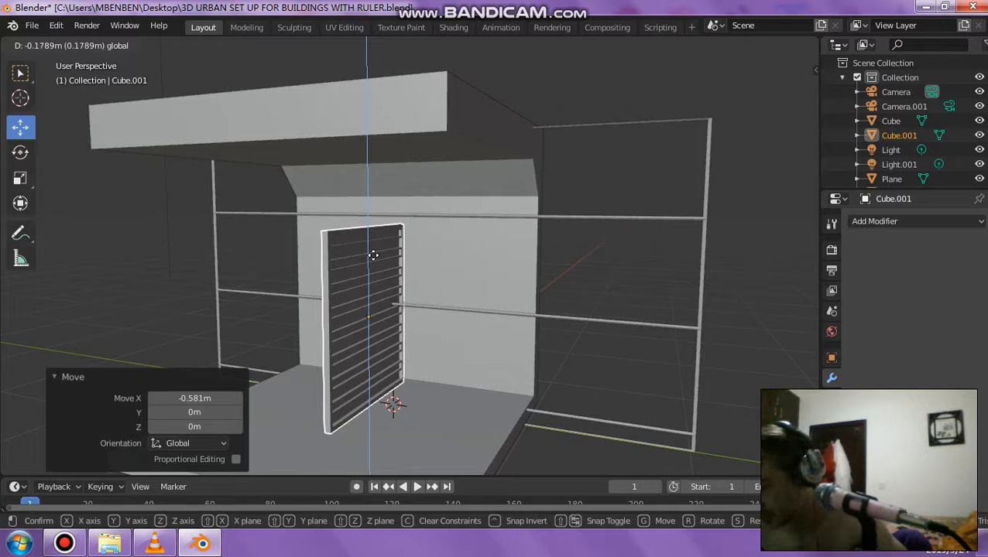
left_click(371, 257)
Step: Scale the louvre panel along X by 1.450, and adjust its width again with an X scale of 0.747
middle_click_drag(372, 257, 232, 256)
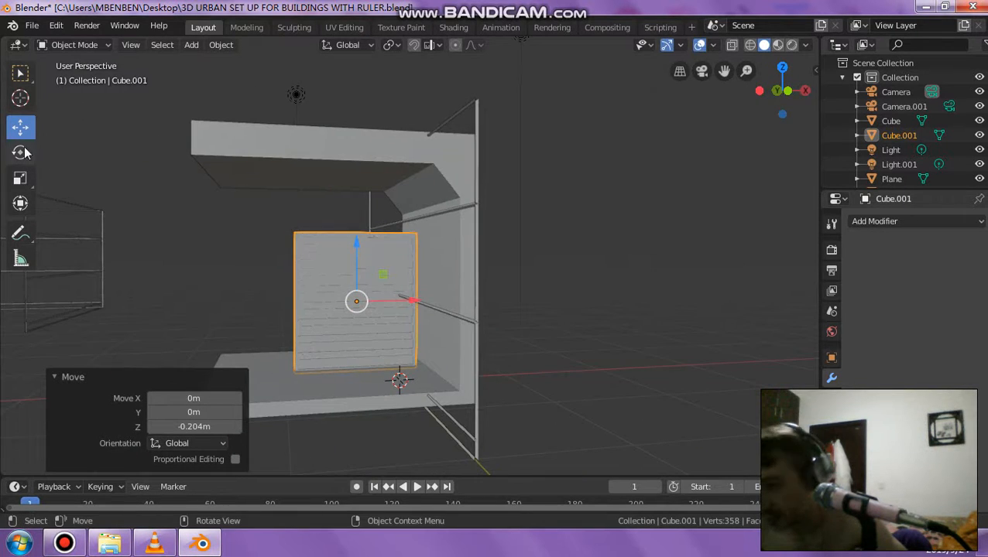
scroll(358, 285, "up", 3)
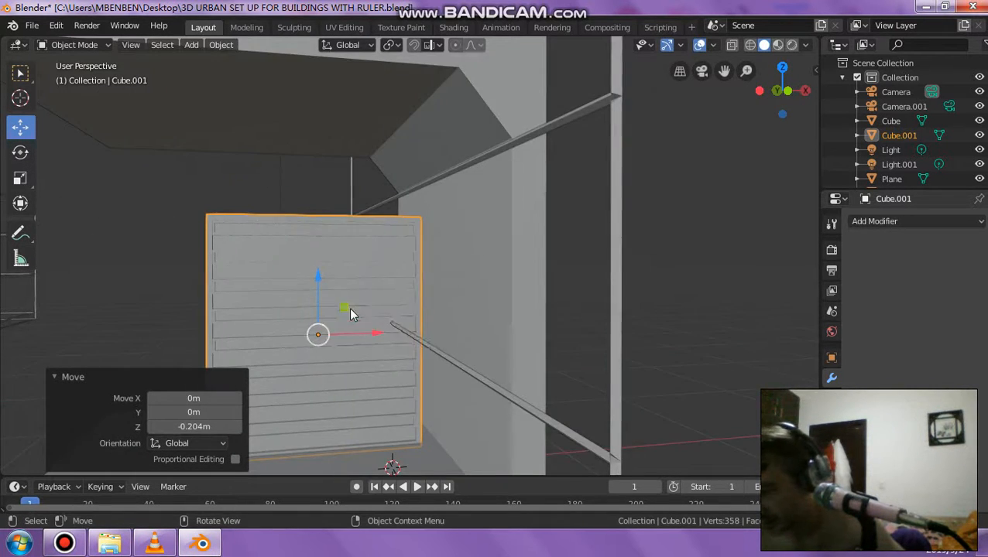
mouse_move(349, 307)
middle_mouse_down()
mouse_move(386, 315)
mouse_move(364, 294)
middle_mouse_up()
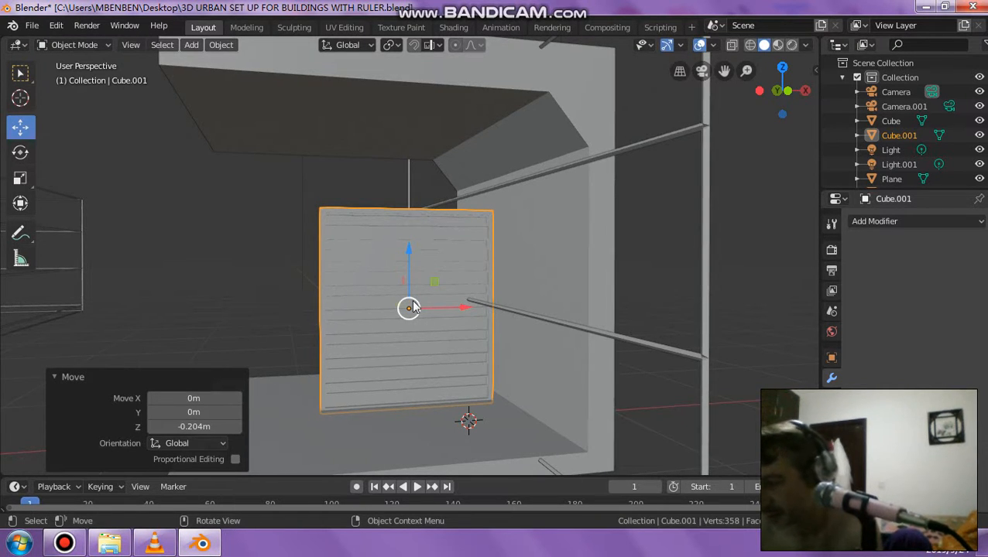
scroll(388, 328, "up", 4)
middle_click_drag(387, 328, 407, 348)
middle_click_drag(410, 284, 41, 106)
left_click(20, 177)
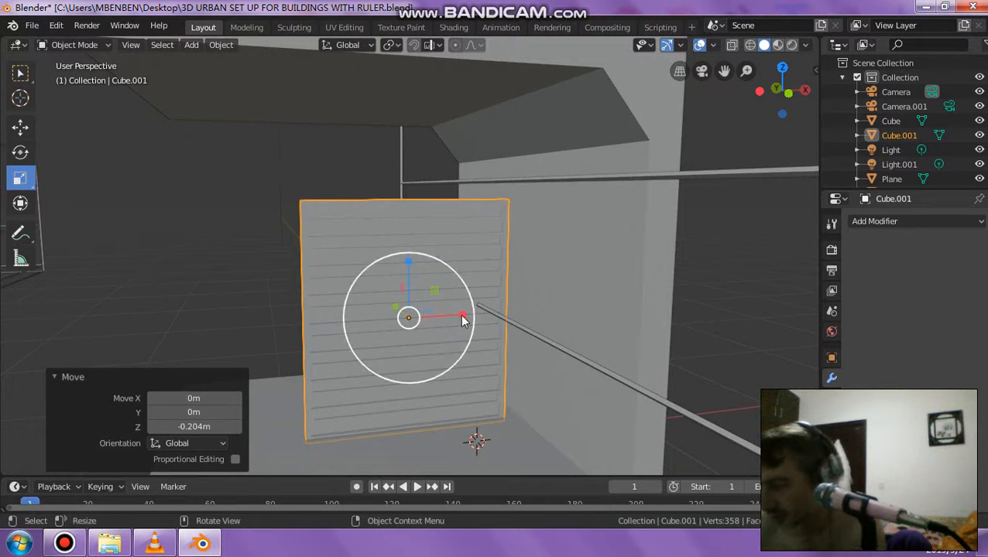
left_click_drag(462, 320, 487, 316)
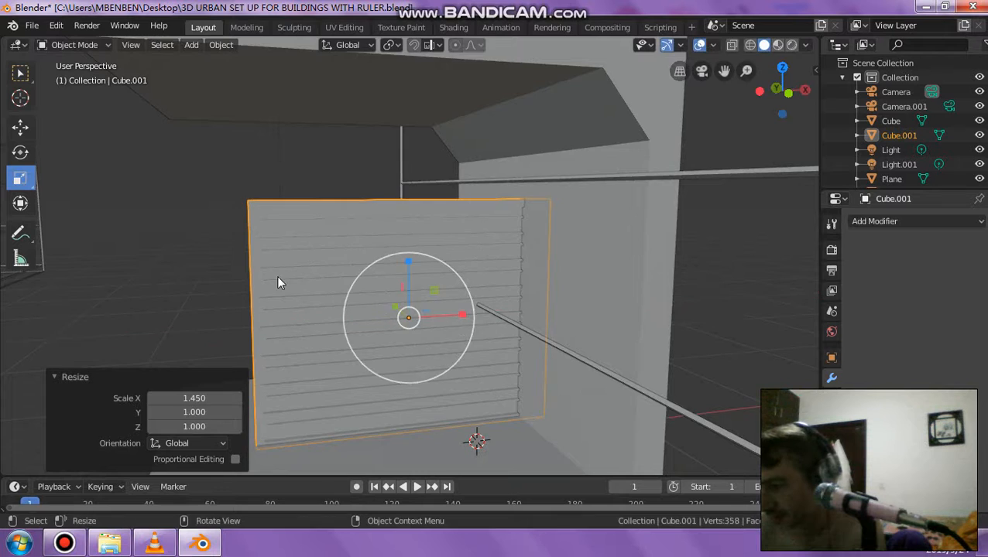
middle_click_drag(278, 281, 327, 326)
left_click_drag(463, 300, 449, 296)
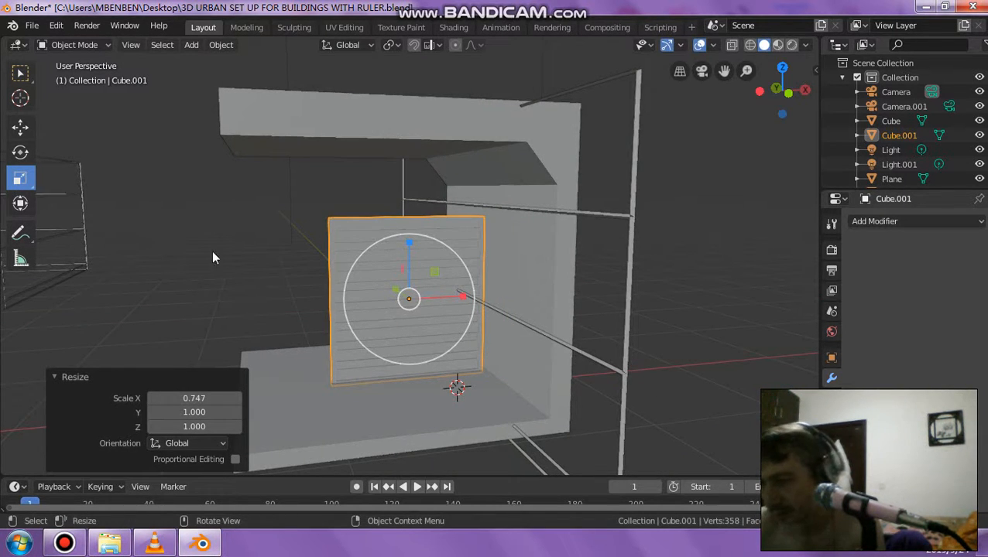
Step: Nudge the louvre panel slightly along X toward the back wall and place a duplicate -0.687 m along X
left_click(20, 128)
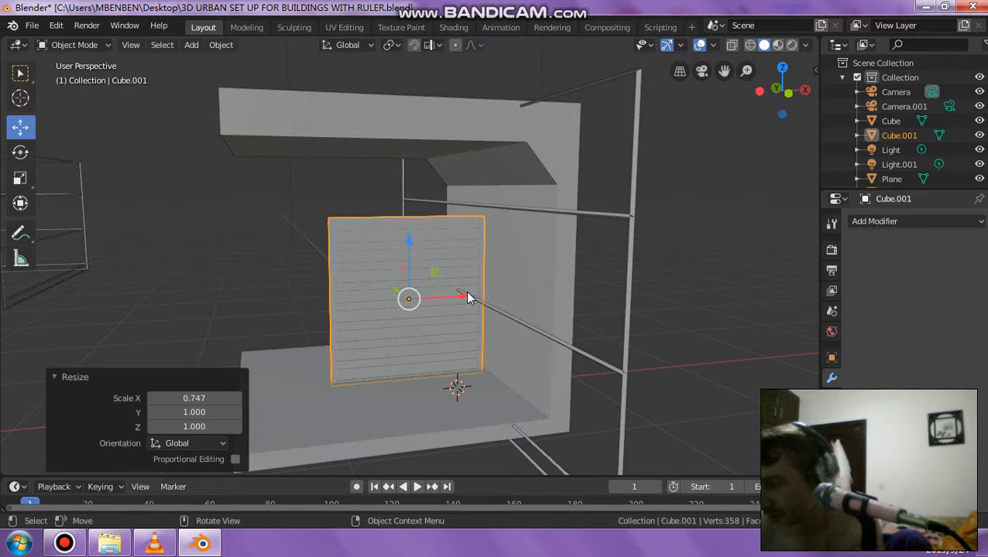
left_click_drag(467, 298, 474, 297)
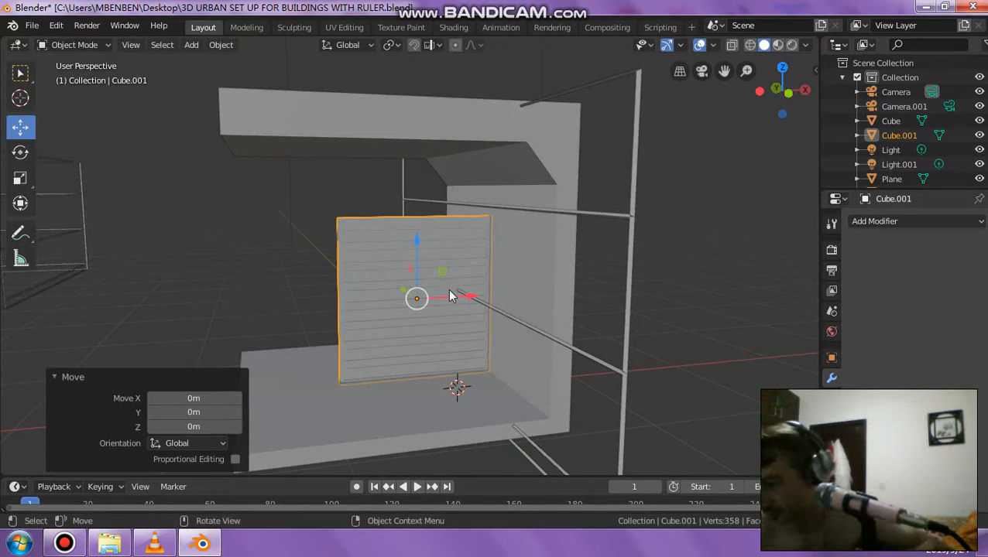
key("shift+d")
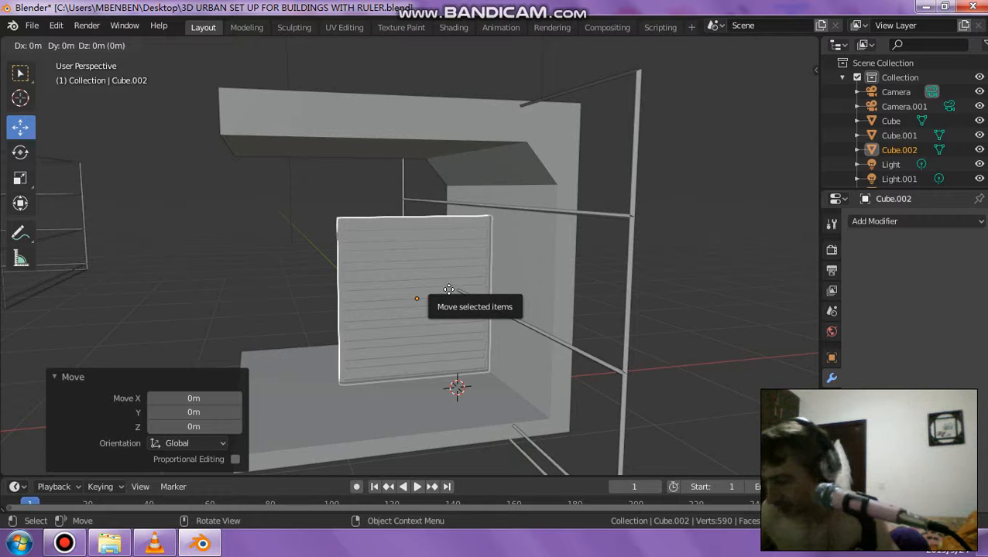
key("x")
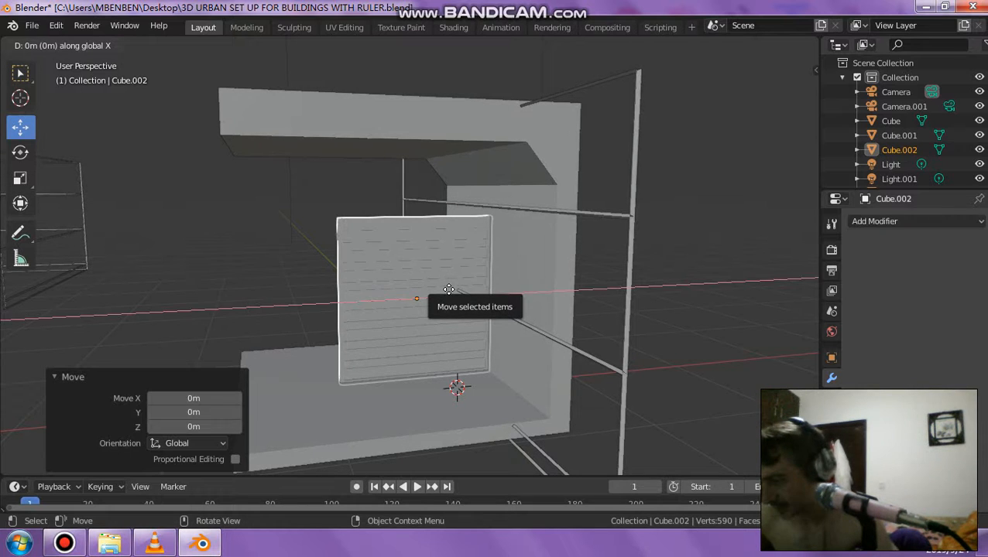
left_click(262, 265)
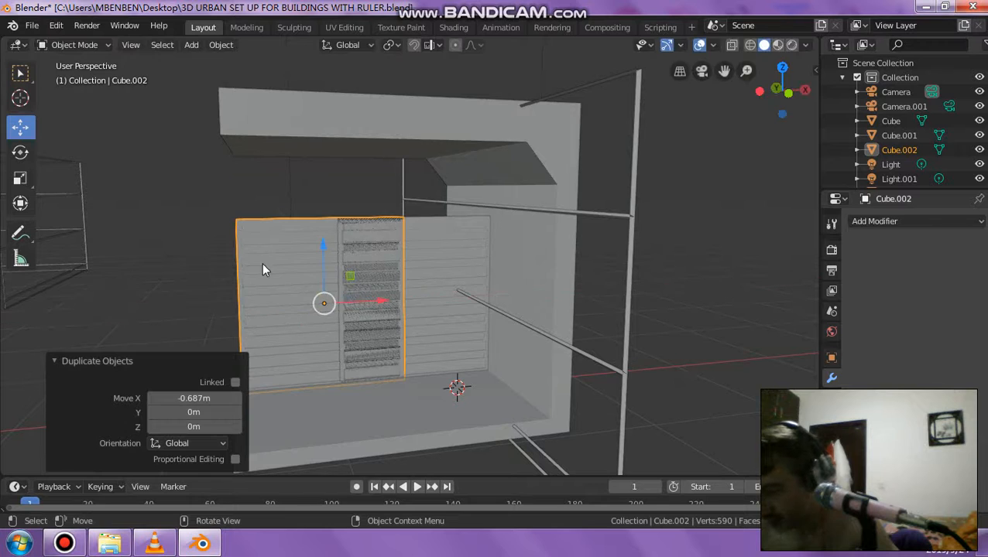
Step: Rotate the duplicate panel 90° around the global Z axis and move it -0.536 m along X
key("r")
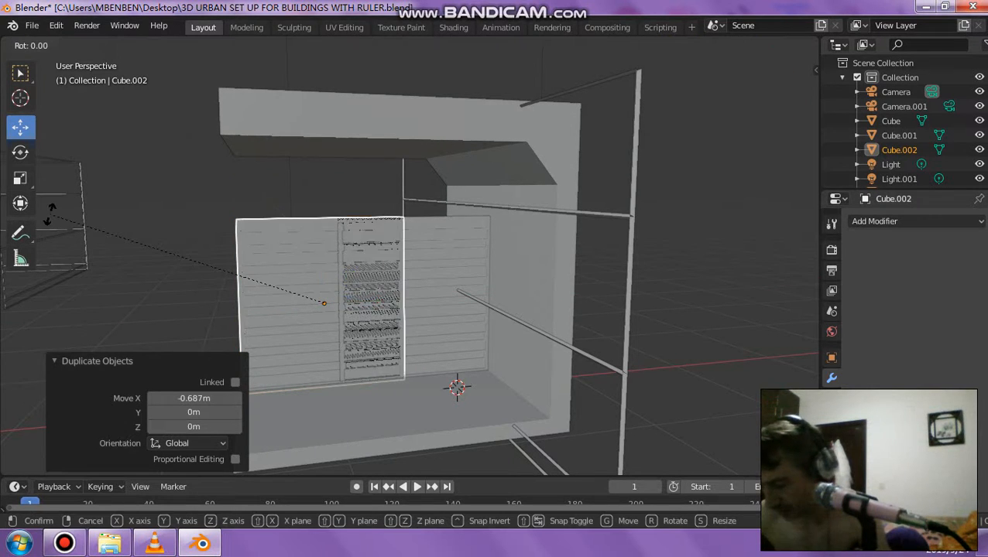
key("z")
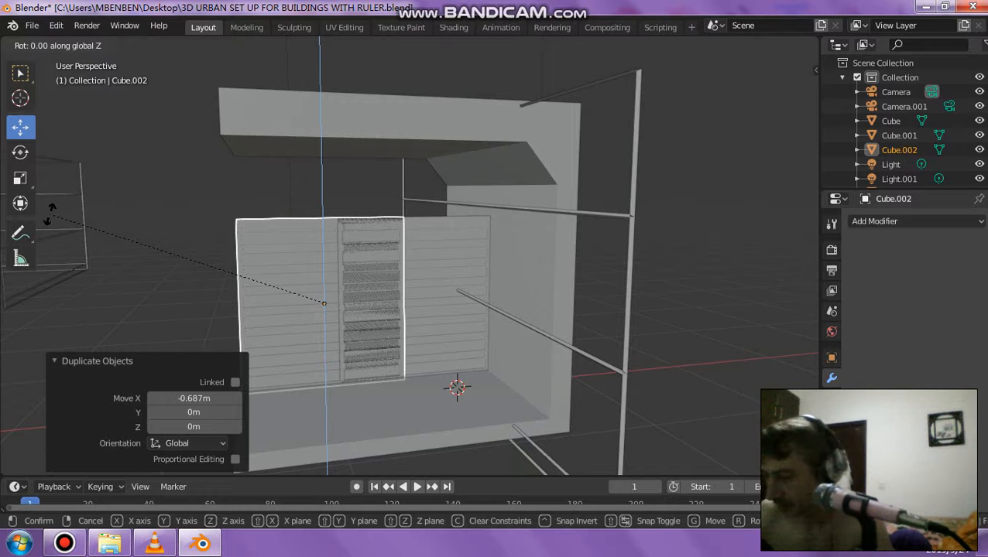
type("90")
key("Return")
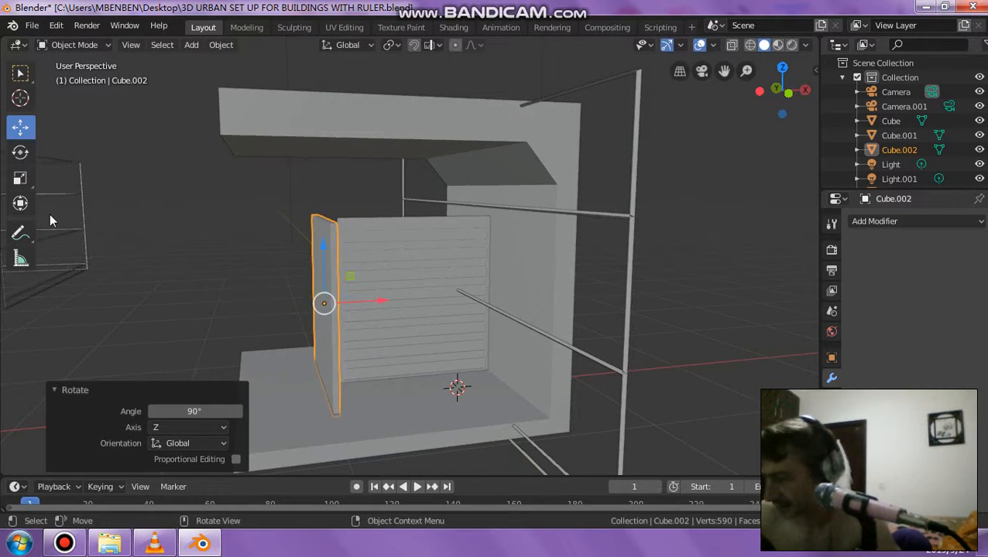
left_click_drag(380, 308, 303, 326)
Step: Try shifting the rotated duplicate panel along the Y axis beside the original panel
middle_click_drag(303, 326, 277, 308)
scroll(285, 305, "up", 6)
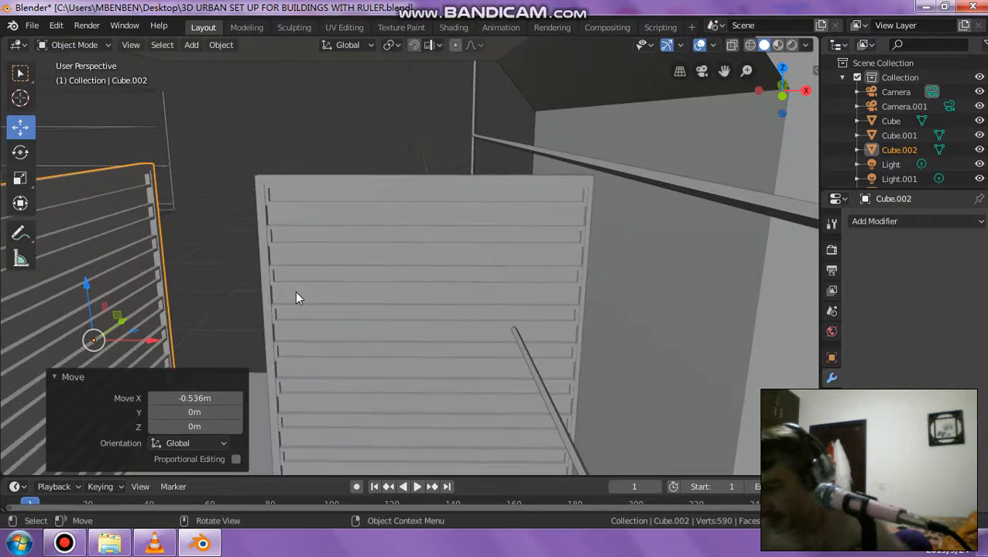
middle_click_drag(330, 292, 492, 314, "shift")
middle_click_drag(493, 322, 500, 275)
key("g")
key("y")
left_click(451, 318)
Step: Undo the duplication, resizing, moves and 90° rotation, back to the single louvre panel flat on the back wall
key("ctrl+z")
key("ctrl+z")
key("ctrl+z")
key("ctrl+z")
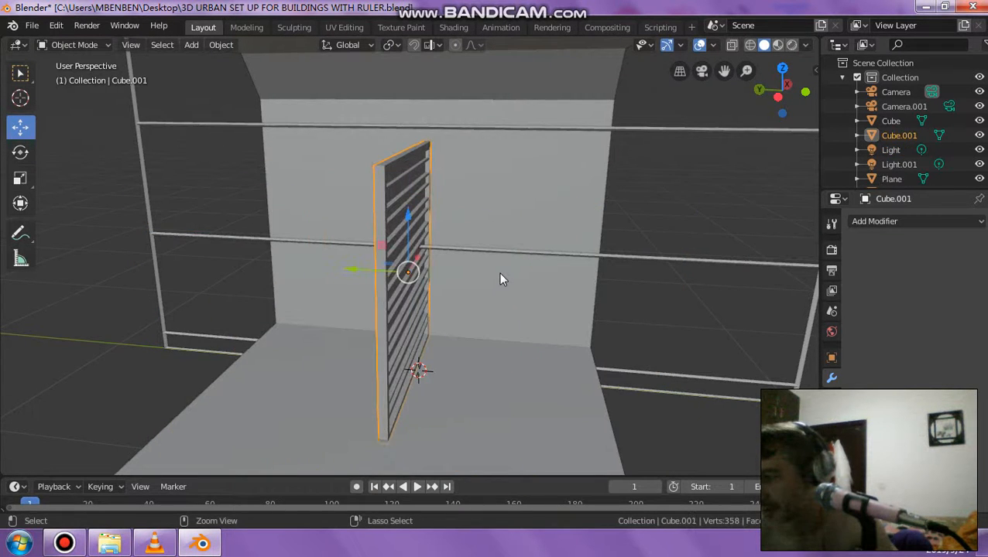
key("ctrl+z")
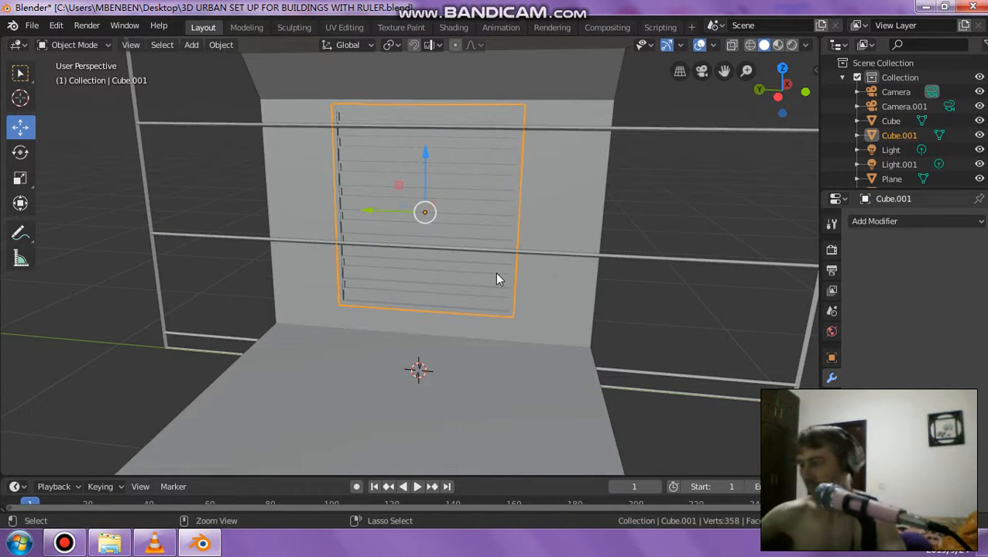
Step: Start a Collada (.dae) export of the louvre panel and browse to the 3D PROPS (WINDOWS, DOORS AND MORE) folder on drive E
middle_click_drag(426, 213, 436, 208)
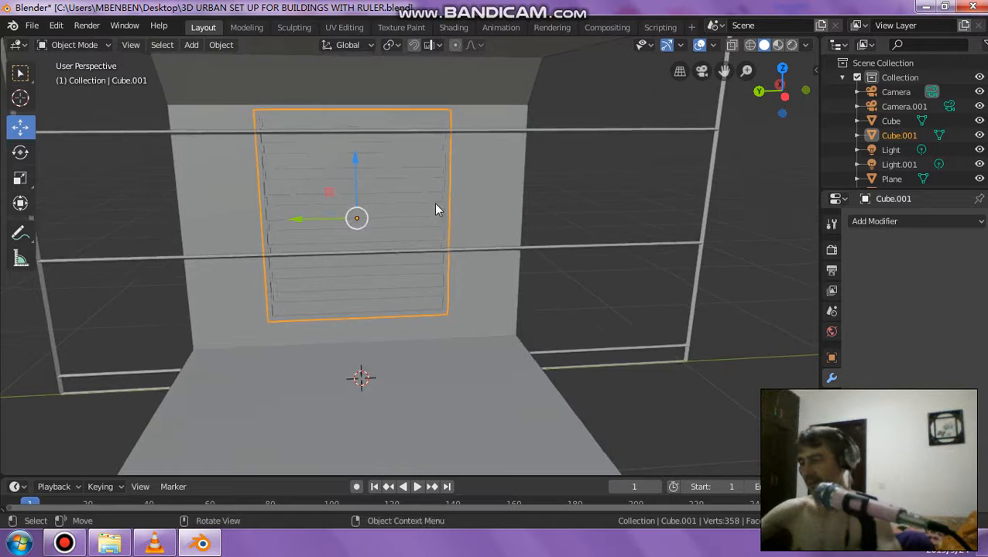
left_click(31, 26)
mouse_move(87, 236)
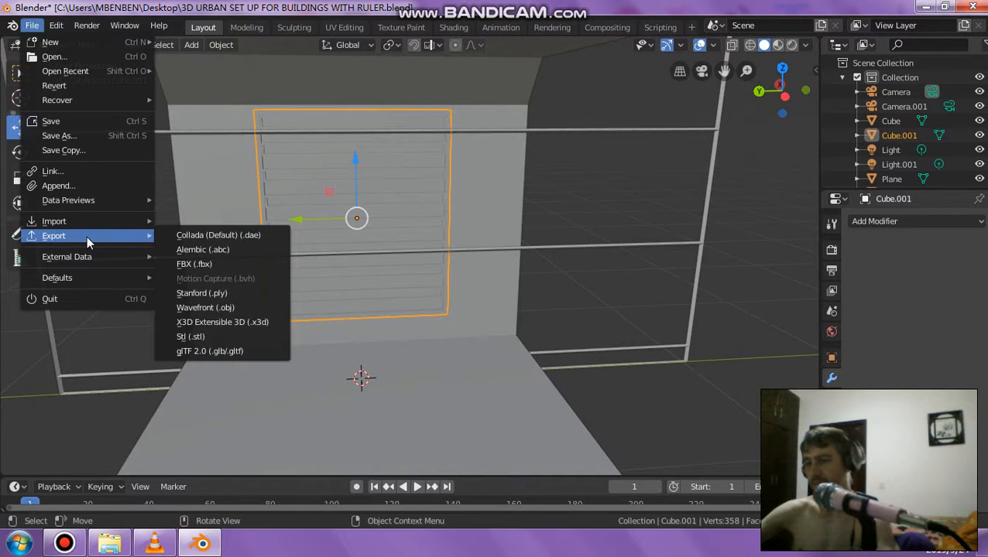
left_click(171, 237)
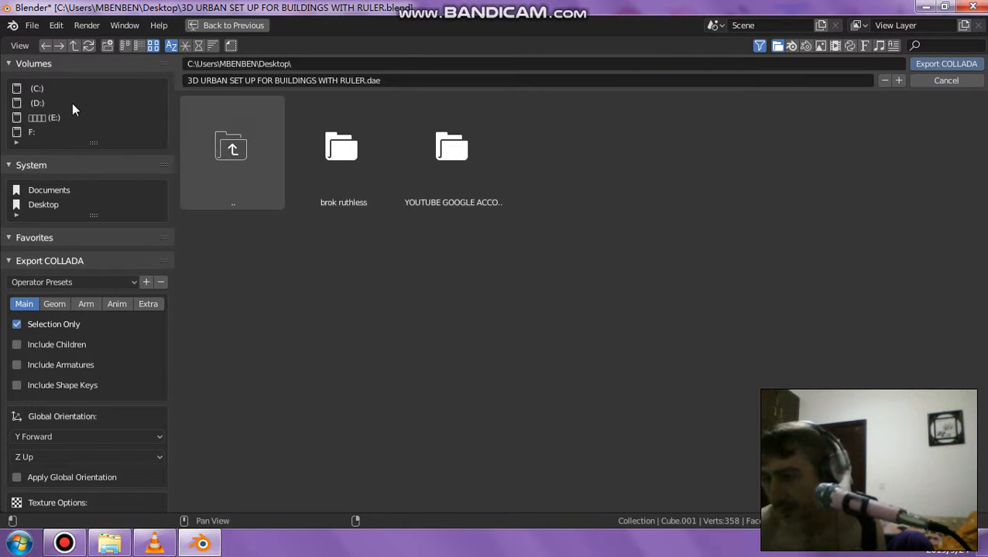
left_click(54, 118)
double_click(649, 298)
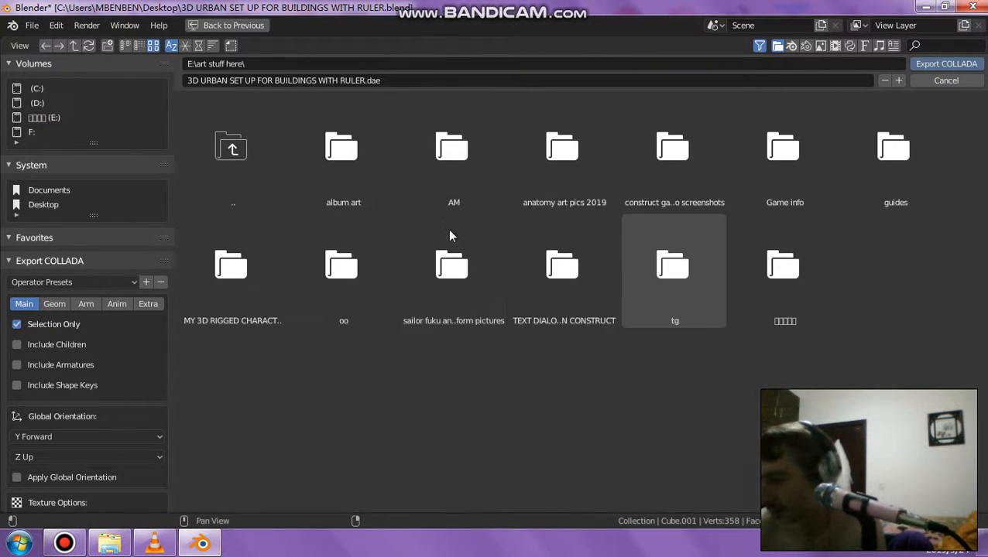
double_click(267, 267)
double_click(329, 183)
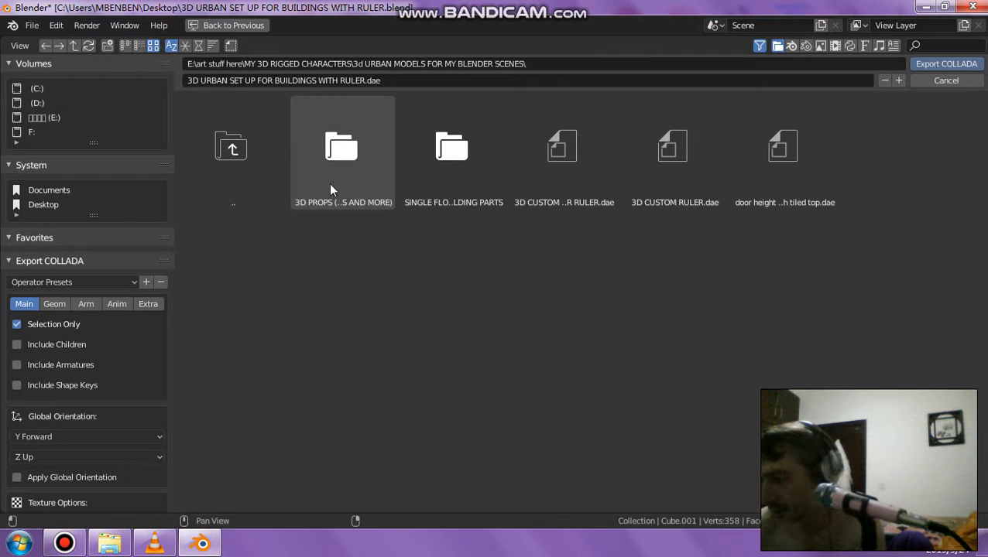
double_click(329, 182)
Step: Name the export file PLAIN SQUARE SHUTTER.dae and export the selected panel
left_click(361, 80)
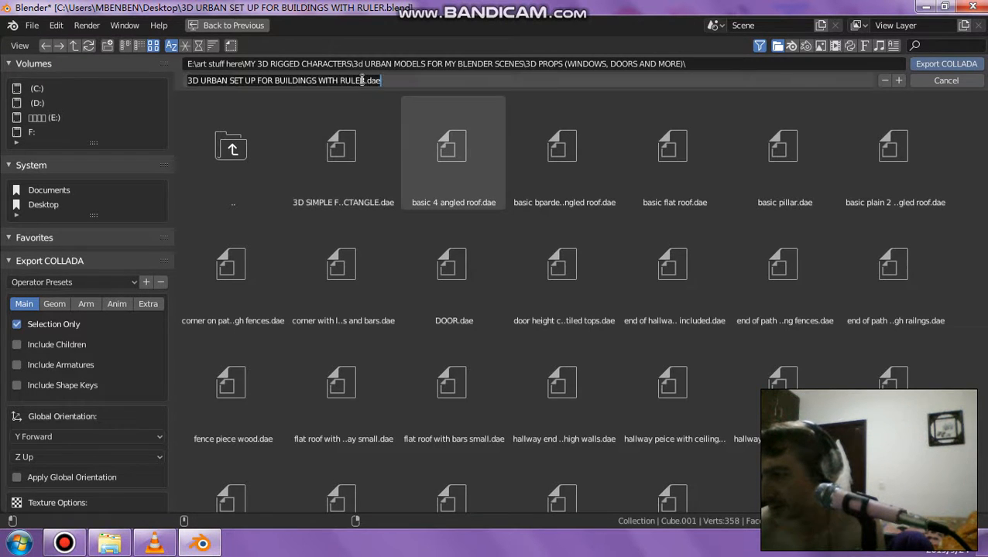
left_click_drag(367, 80, 97, 80)
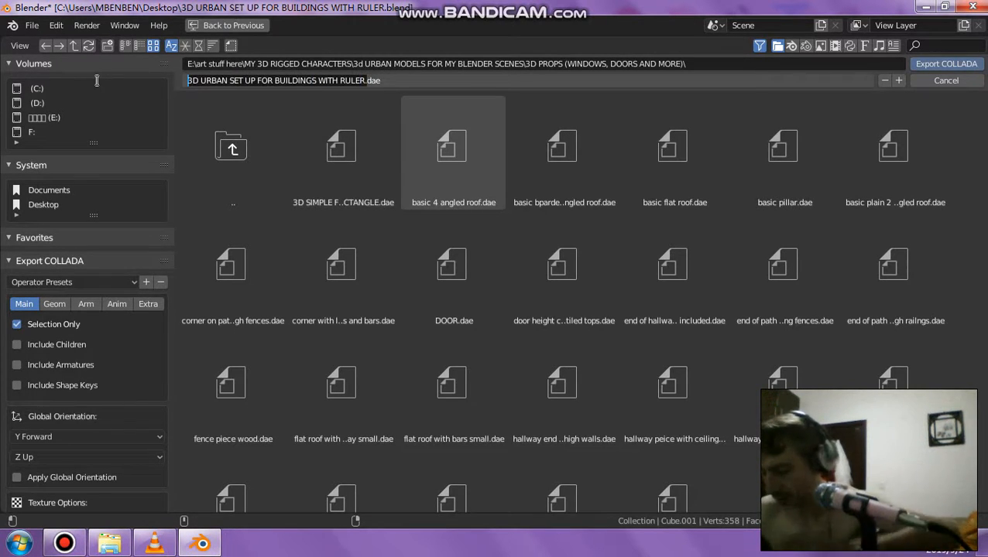
type("PLAIN SQUARE SHUTTER")
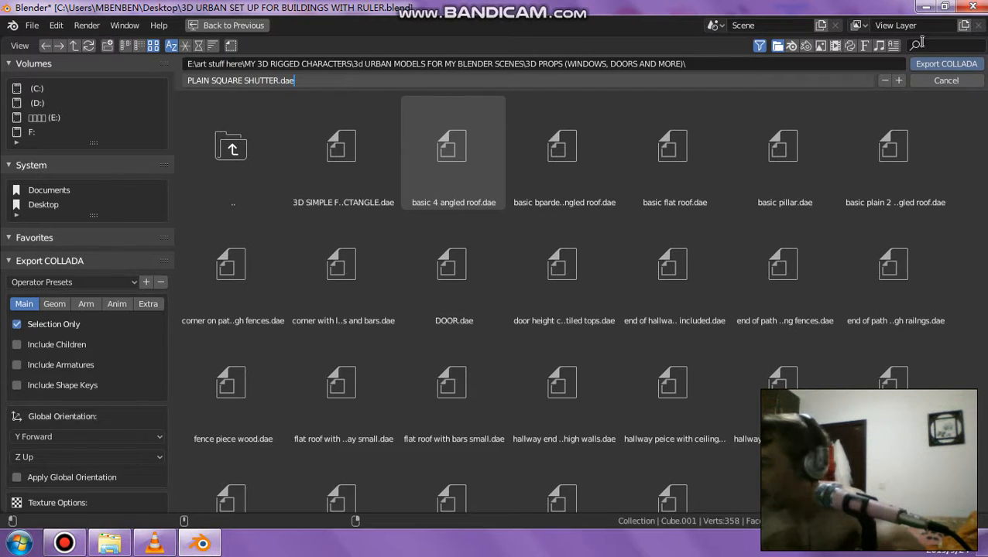
left_click(946, 64)
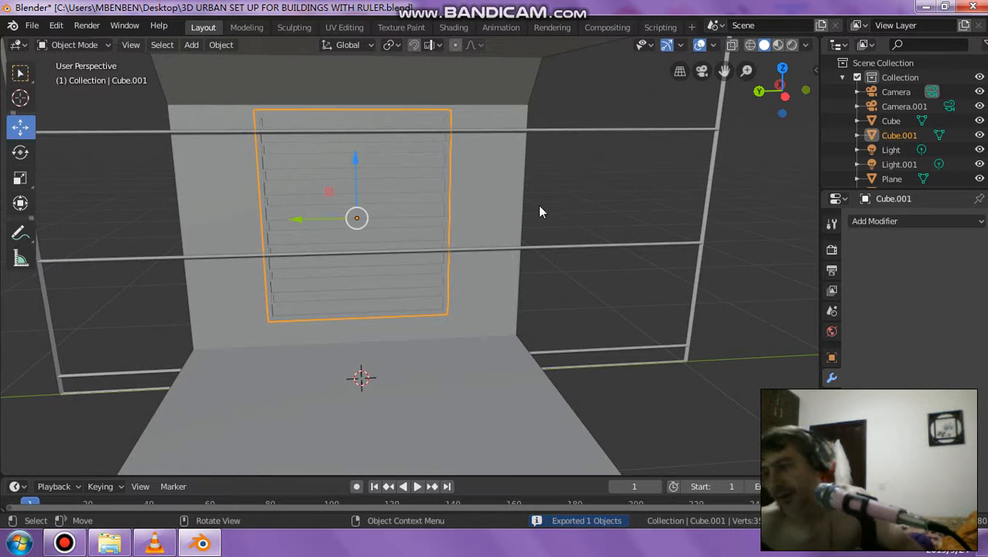
Step: Move the louvre panel -1.55 m along X, away from the back wall
mouse_move(540, 211)
middle_mouse_down()
mouse_move(426, 216)
mouse_move(534, 216)
middle_mouse_up()
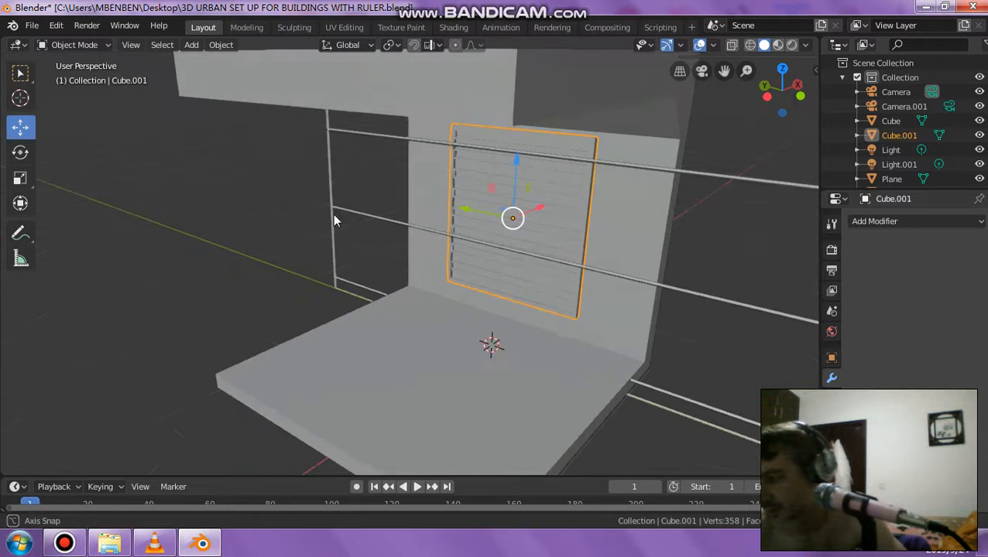
left_click_drag(541, 208, 416, 255)
middle_click_drag(416, 256, 336, 263)
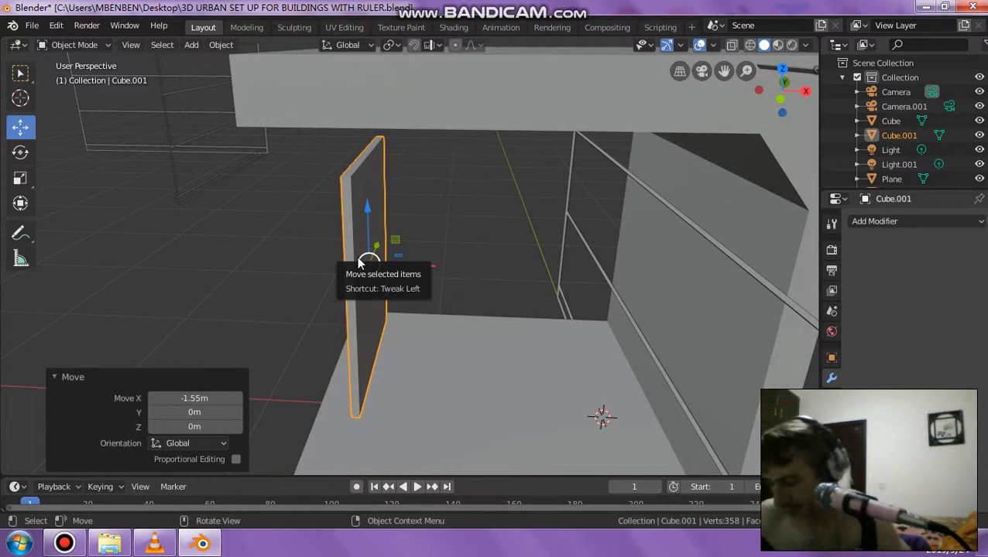
Step: Duplicate the louvre panel in place and mirror the copy along the global X axis
key("shift+d")
right_click(357, 256)
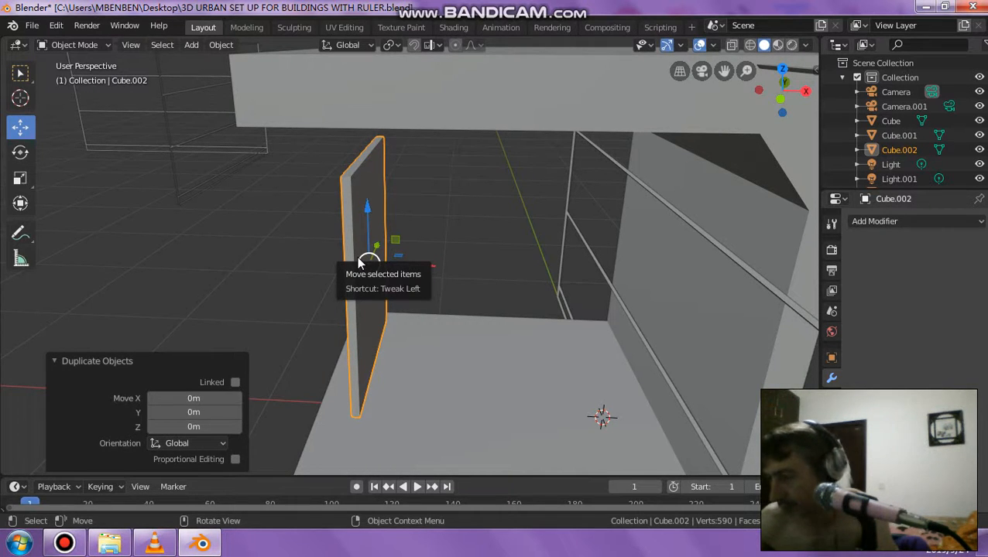
right_click(360, 261)
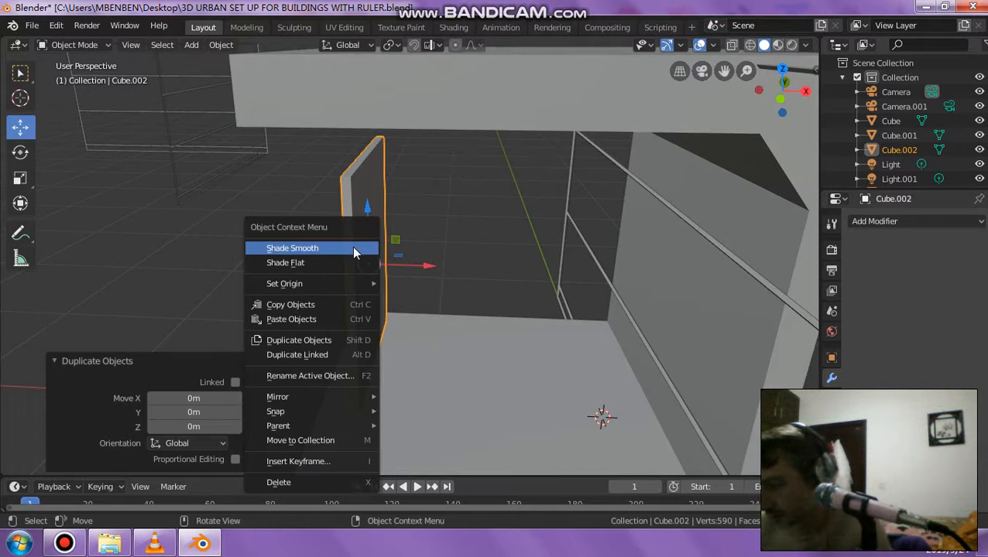
mouse_move(331, 397)
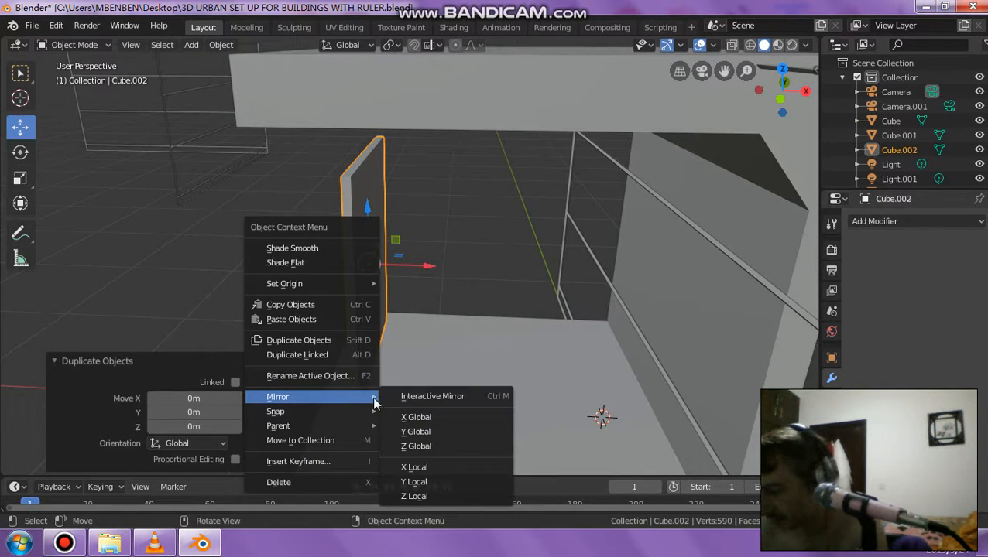
left_click(427, 418)
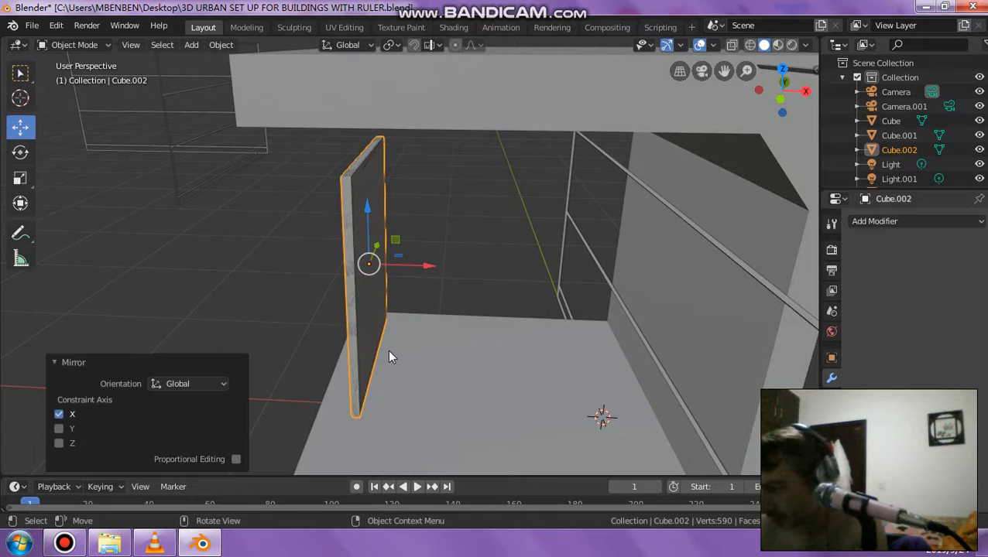
Step: Offset the mirrored copy 0.0465 m along X from the original panel
middle_click_drag(387, 350, 416, 269)
mouse_move(416, 269)
left_mouse_down()
mouse_move(375, 269)
mouse_move(423, 268)
mouse_move(410, 275)
left_mouse_up()
mouse_move(409, 275)
middle_mouse_down()
mouse_move(365, 268)
mouse_move(426, 269)
middle_mouse_up()
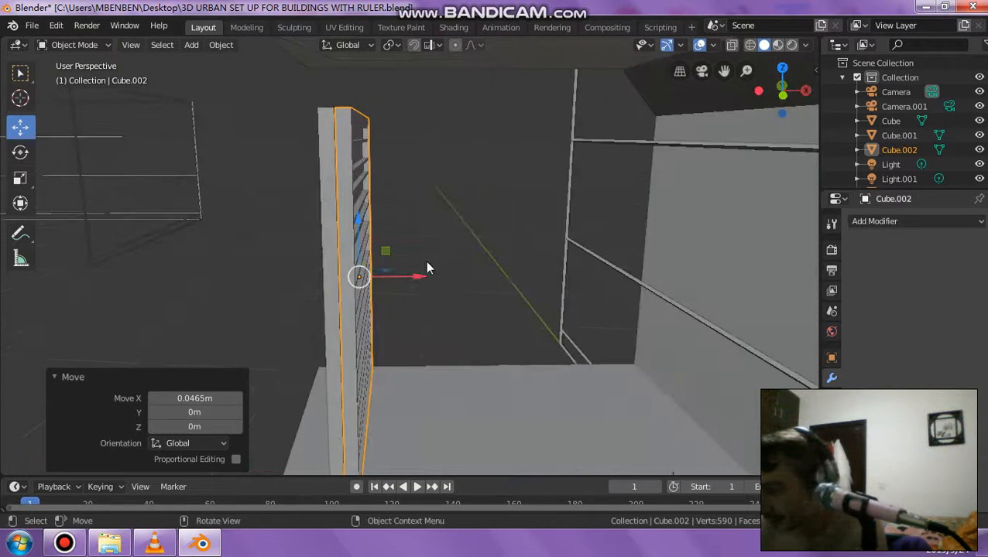
Step: Move the mirrored louvre copy -0.0251 m along X so it overlaps the original panel
left_click_drag(418, 280, 410, 265)
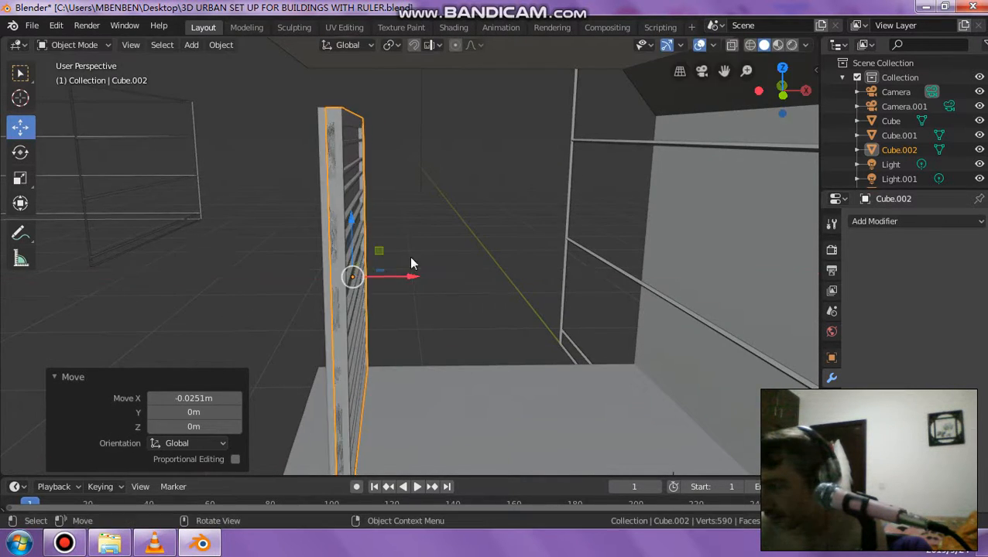
middle_click_drag(411, 265, 403, 243)
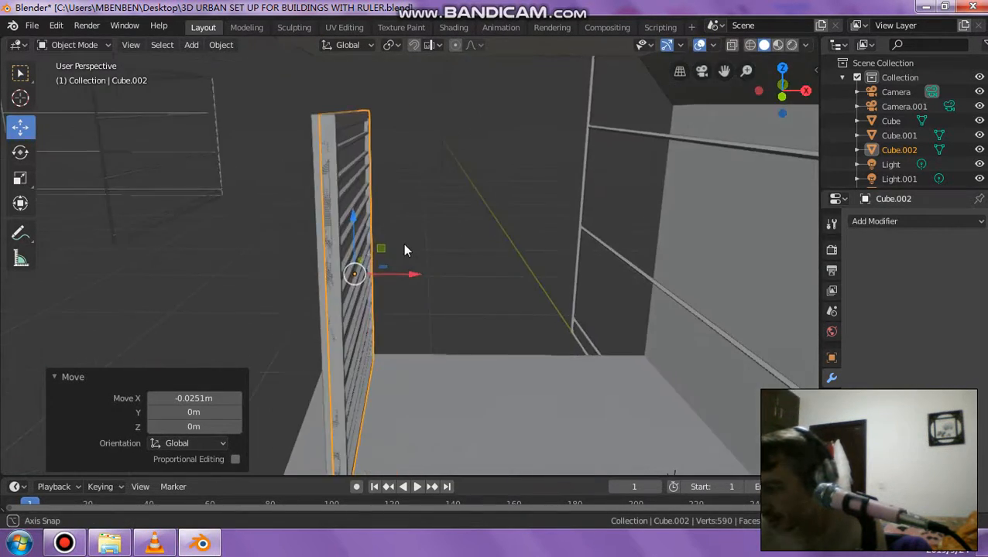
left_click_drag(414, 273, 413, 274)
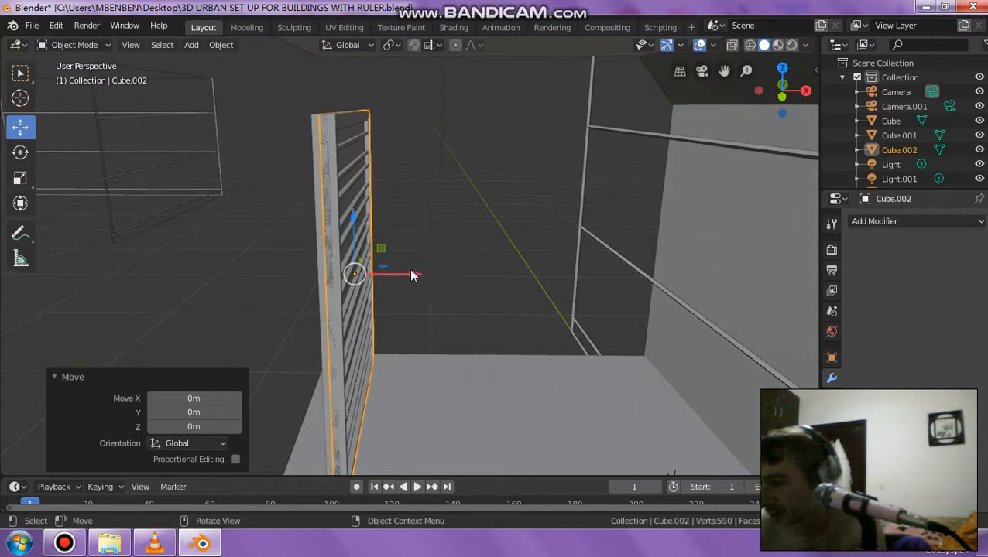
Step: Select the mirrored copy together with the original louvre panel and join them into one object
middle_click_drag(412, 273, 255, 265)
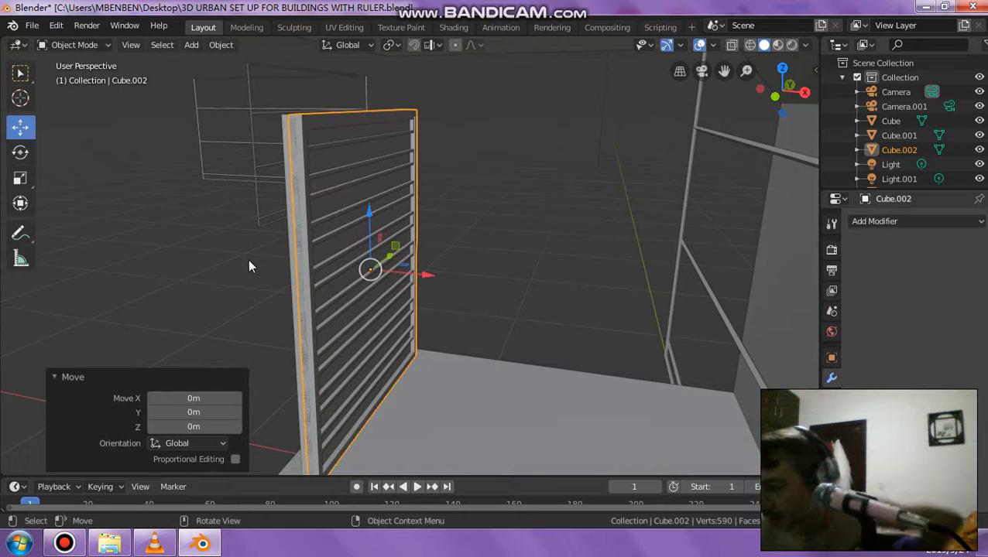
left_click(248, 259)
left_click(292, 213)
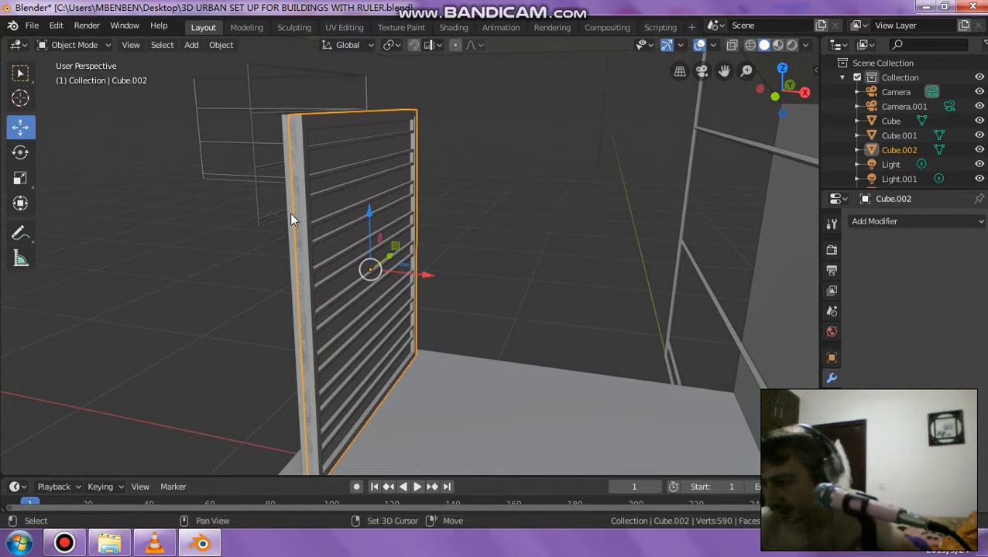
left_click(289, 212, "shift")
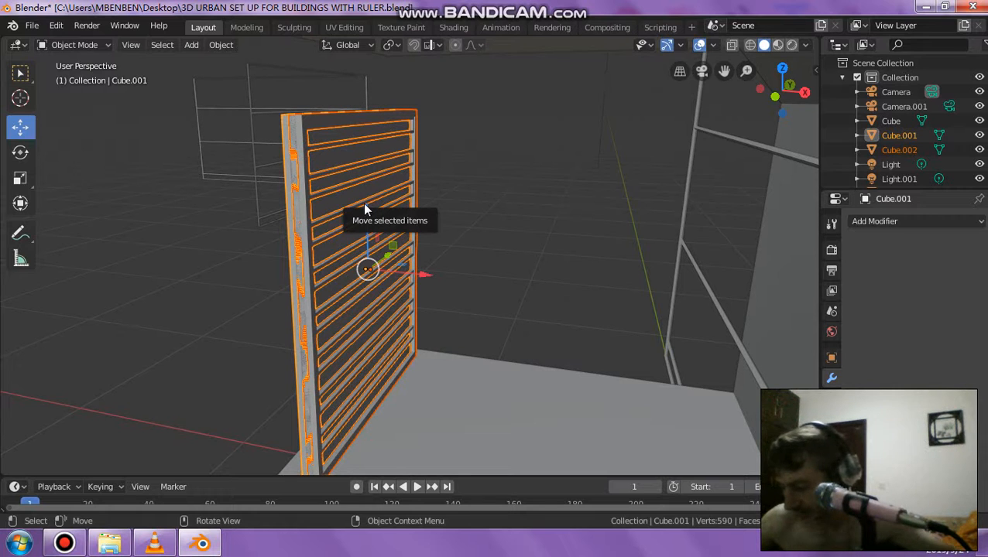
key("ctrl+j")
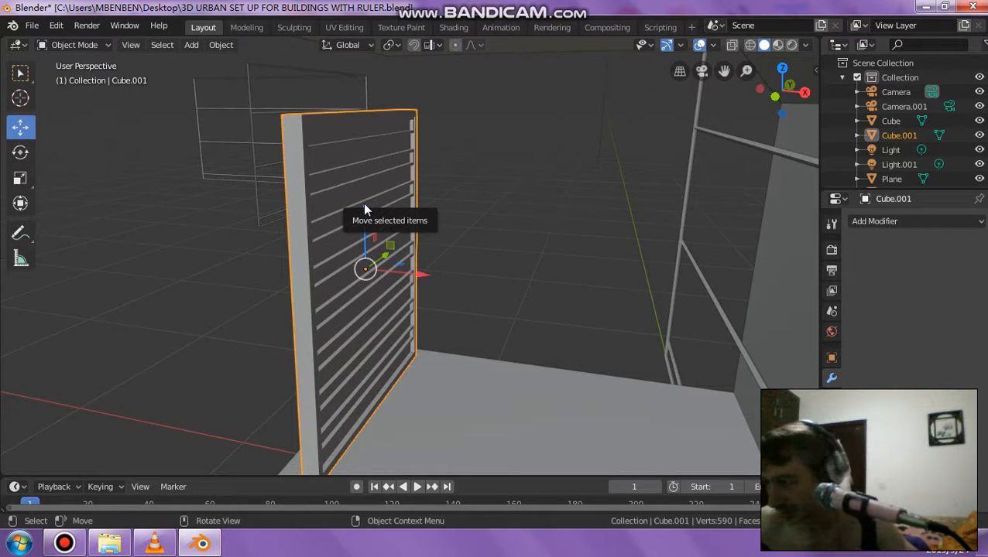
Step: Thin the joined double-sided panel by scaling it to 0.630 along X
left_click(20, 178)
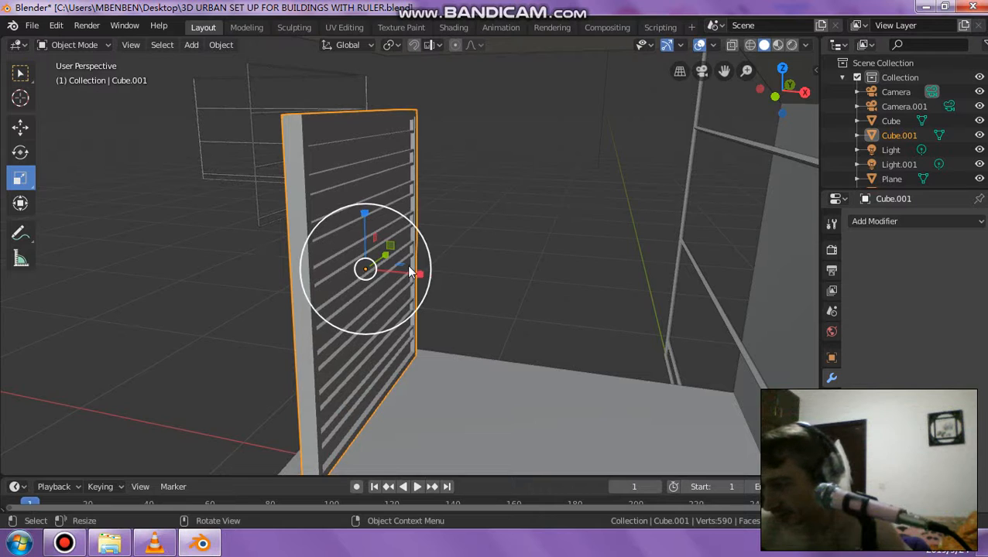
left_click_drag(414, 275, 396, 280)
middle_click_drag(404, 282, 428, 226)
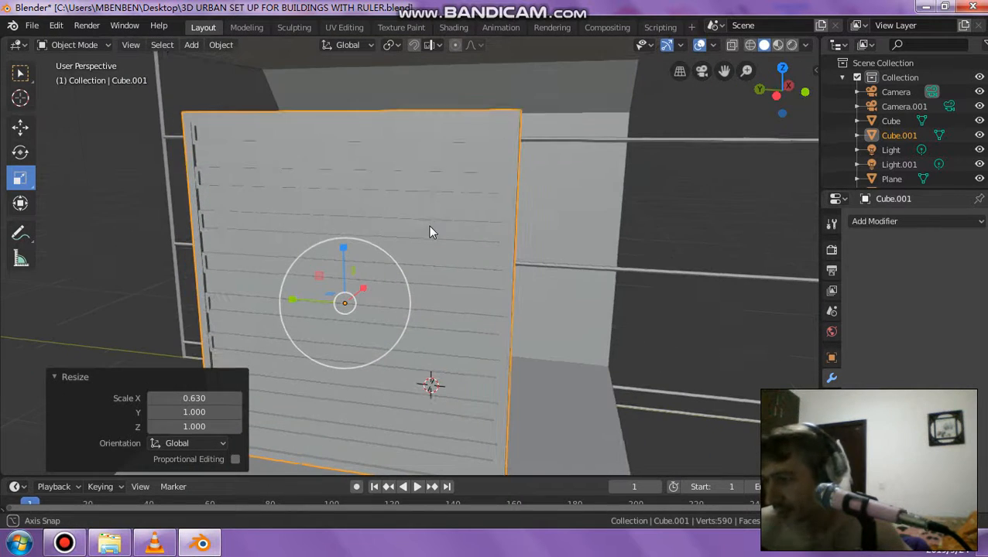
Step: Start a Collada export and browse to the 3D PROPS (WINDOWS, DOORS AND MORE) folder on drive E:
left_click(38, 27)
mouse_move(136, 235)
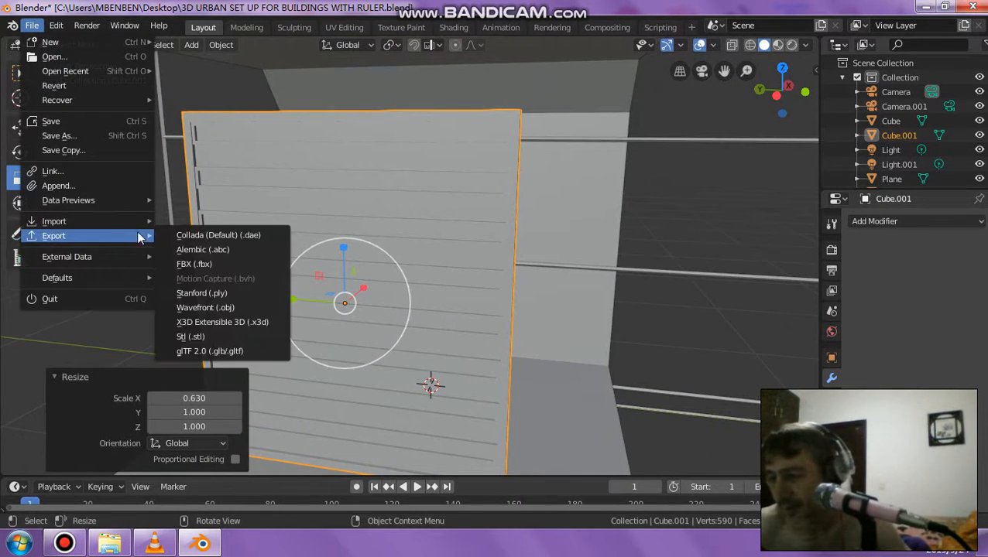
left_click(218, 234)
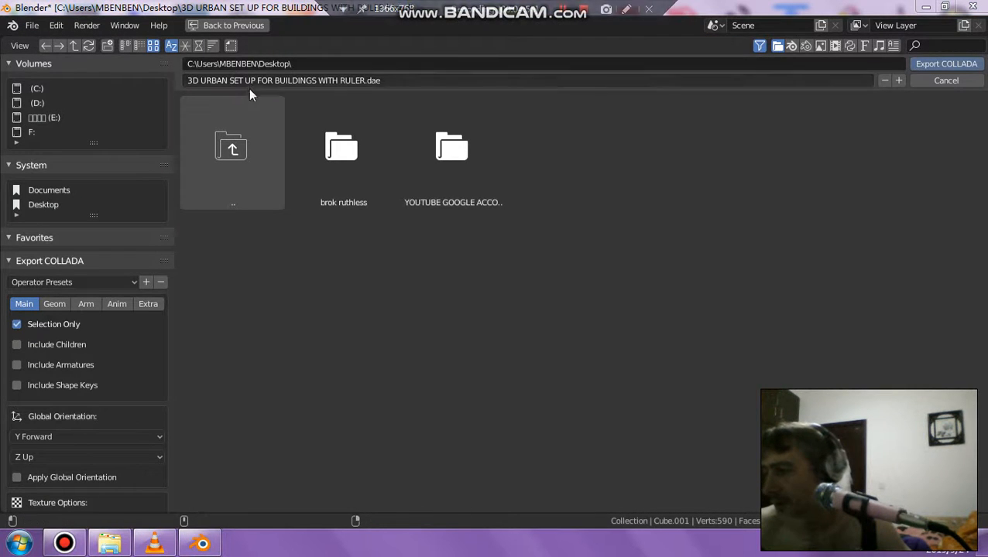
left_click(34, 121)
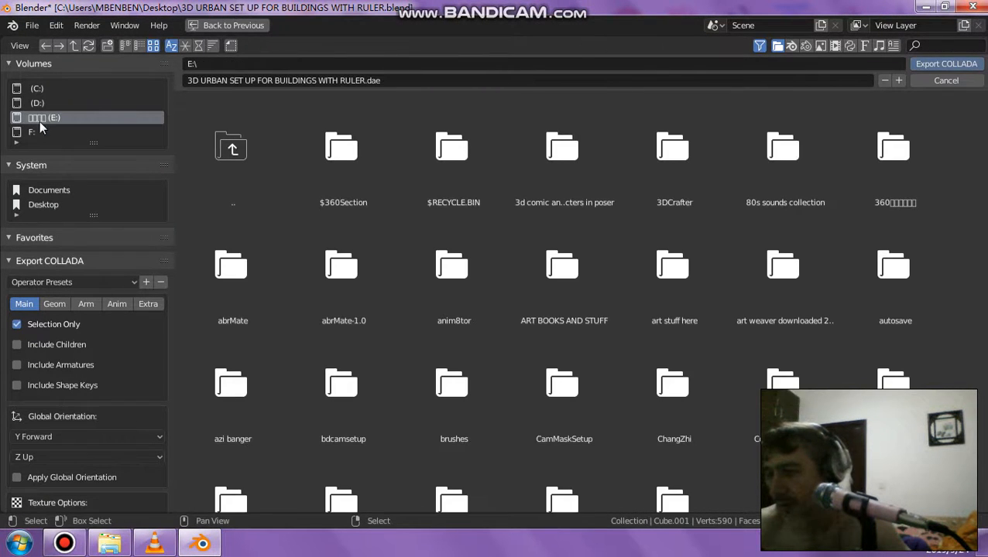
double_click(587, 271)
double_click(229, 271)
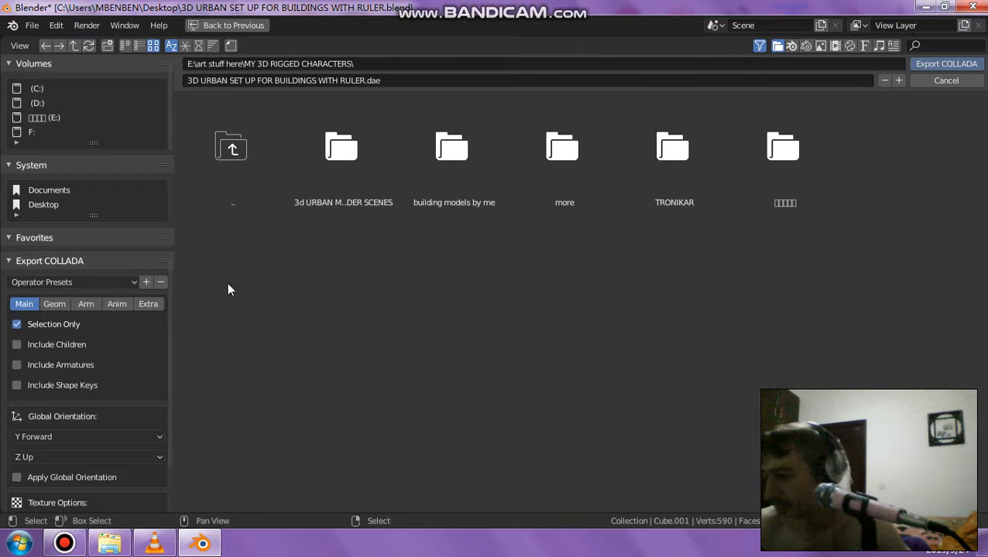
double_click(327, 191)
double_click(327, 191)
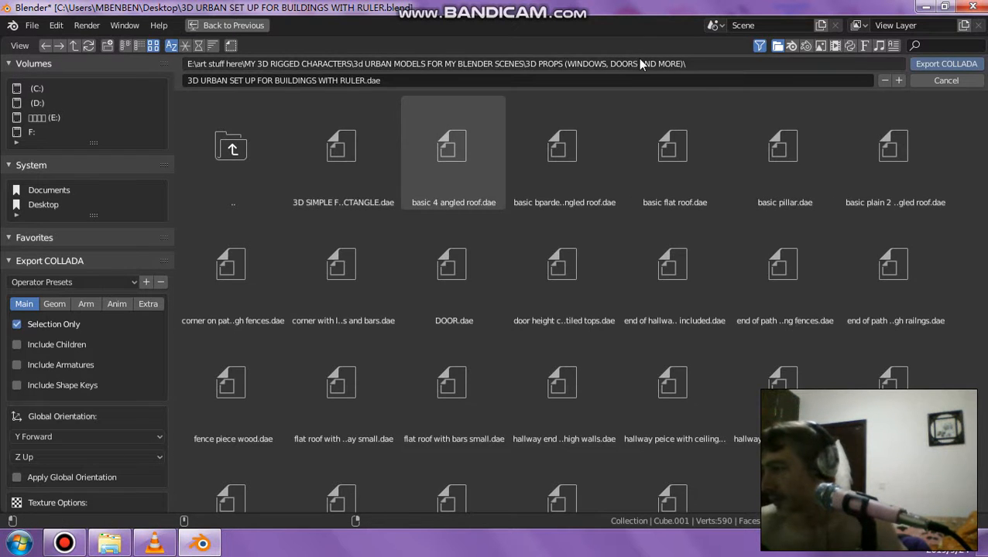
Step: Name the export file SIMPLE SQUARE DOUBLE SIDED SHUTTER_FENCE.dae and export the selected panel
double_click(372, 81)
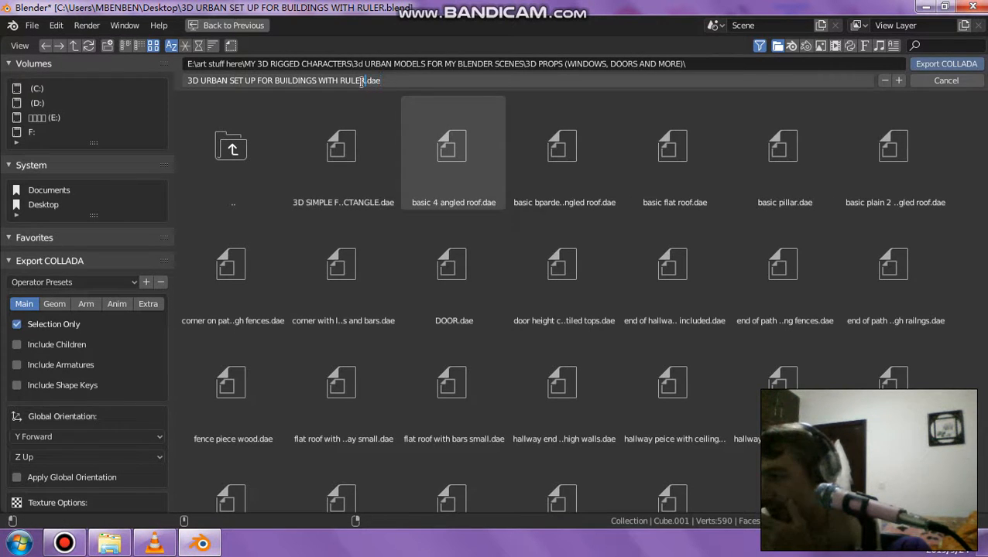
left_click_drag(352, 80, 99, 78)
type("SIM")
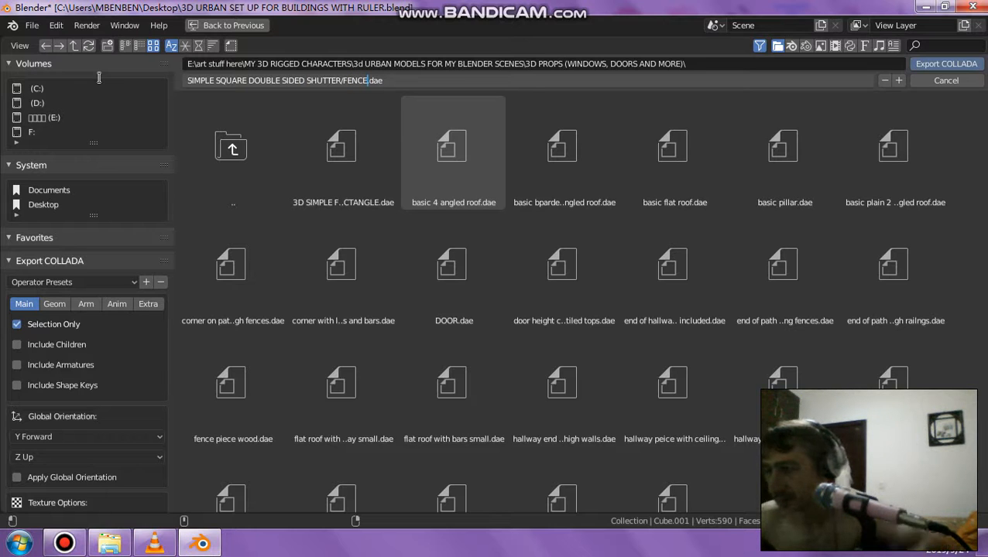
left_click(938, 70)
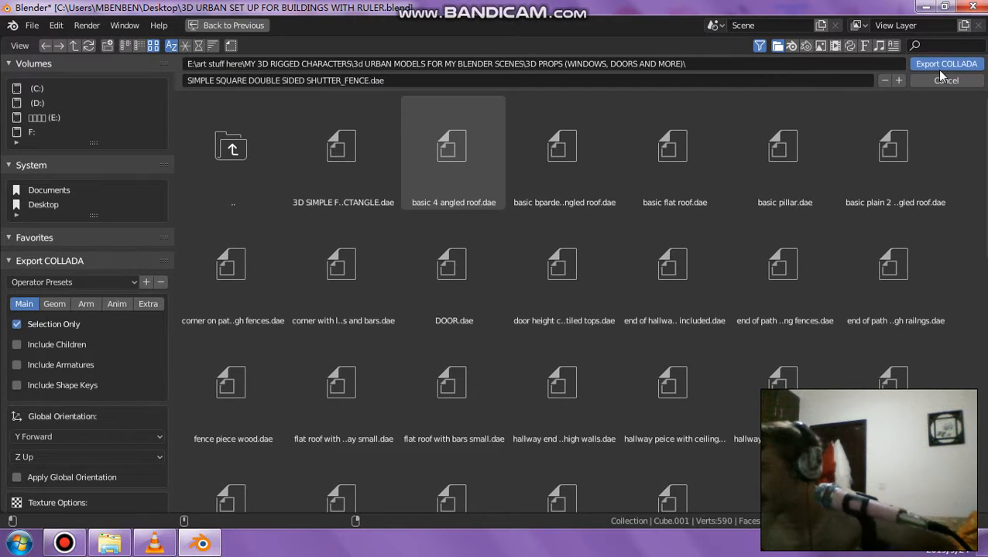
left_click(935, 70)
Step: Move the double-sided panel along X to the back wall, finishing with a -0.00964 m adjustment
middle_click_drag(553, 243, 437, 261)
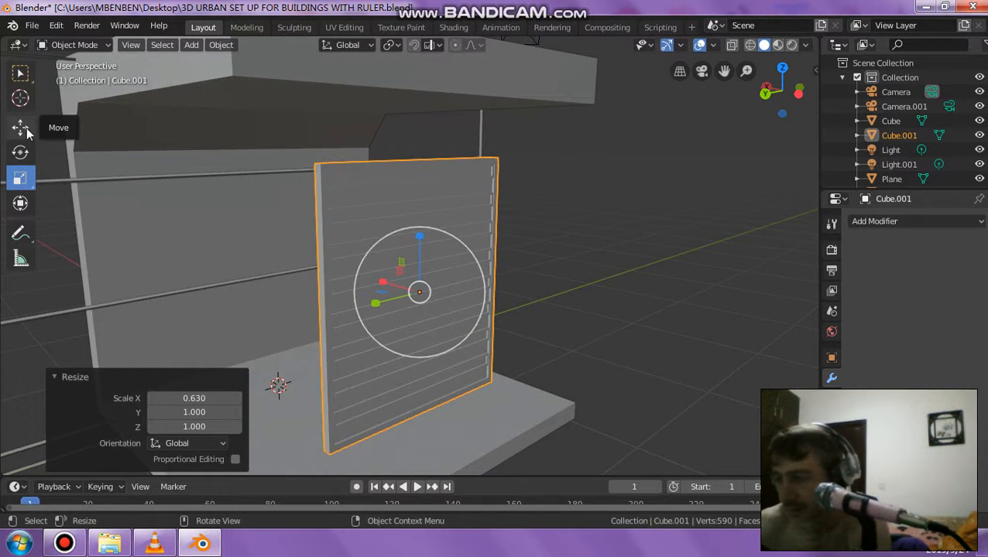
left_click(20, 203)
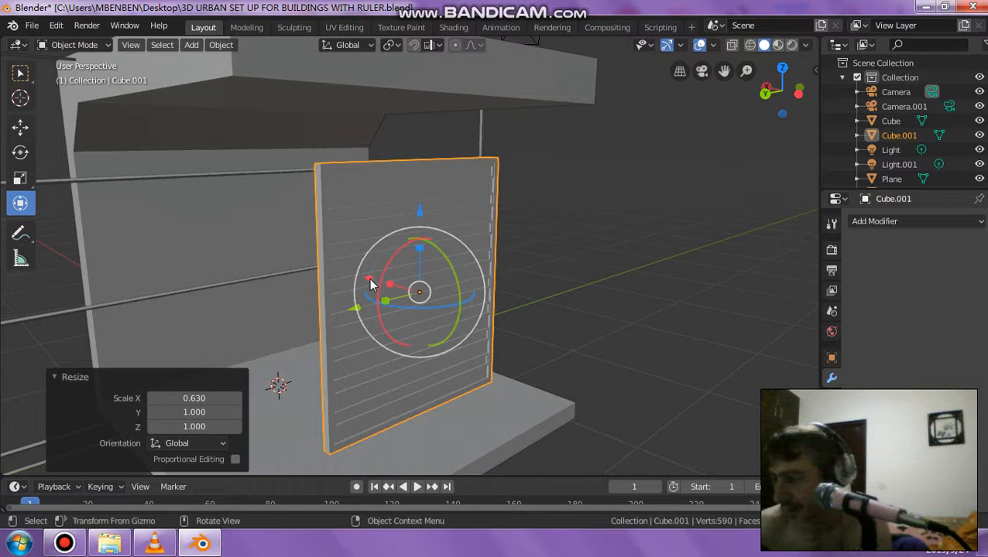
left_click_drag(372, 280, 202, 240)
middle_click_drag(202, 240, 612, 260)
mouse_move(609, 252)
left_mouse_down()
mouse_move(595, 242)
mouse_move(602, 239)
left_mouse_up()
middle_click_drag(602, 238, 586, 213)
Step: Scale the panel to 0.501 along Z and rotate it 90° about the global X axis
key("s")
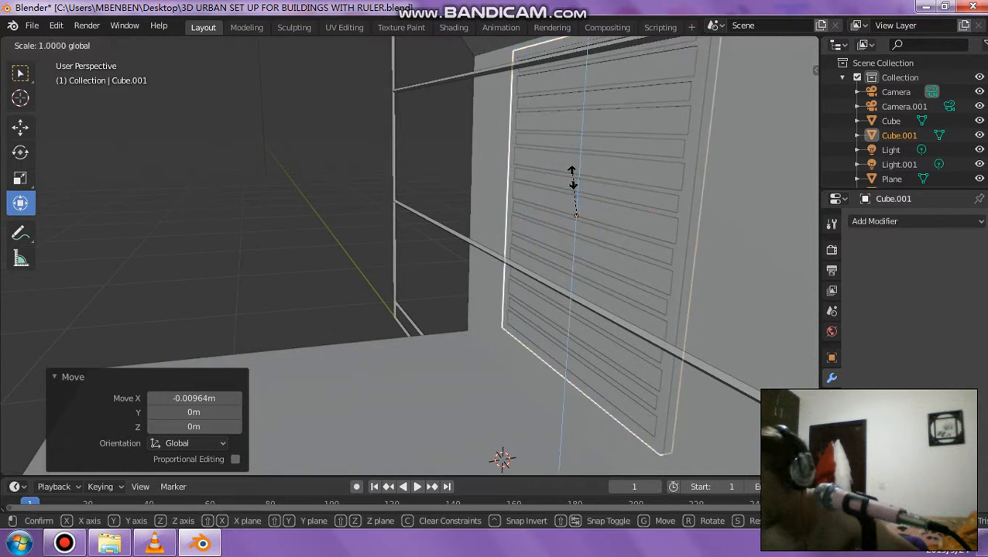
key("z")
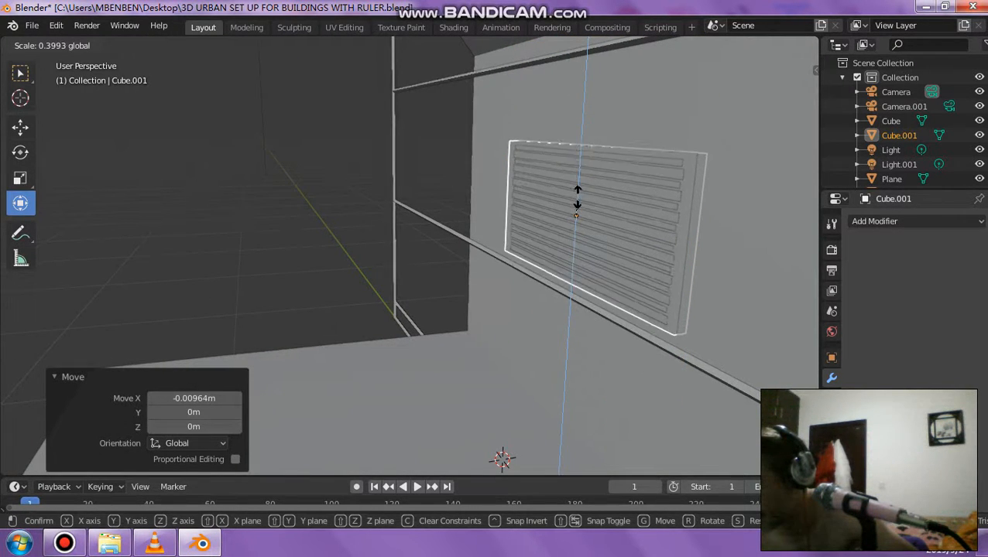
left_click(574, 231)
middle_click_drag(566, 214, 406, 246)
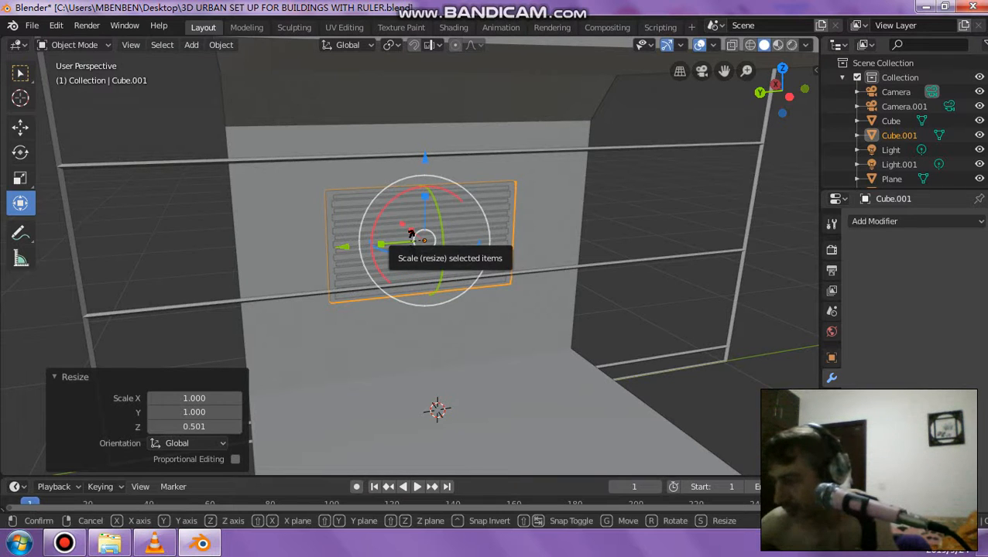
key("r")
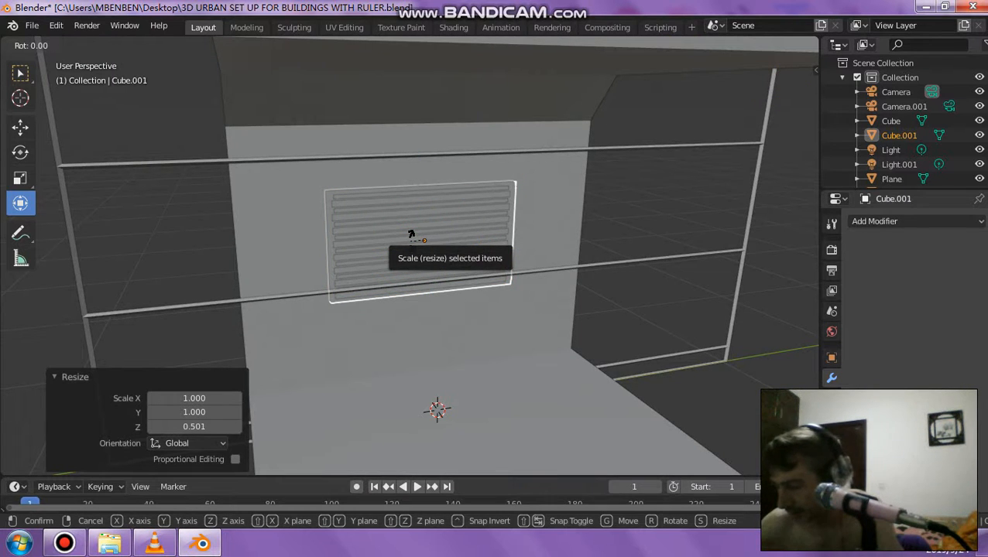
type("x90")
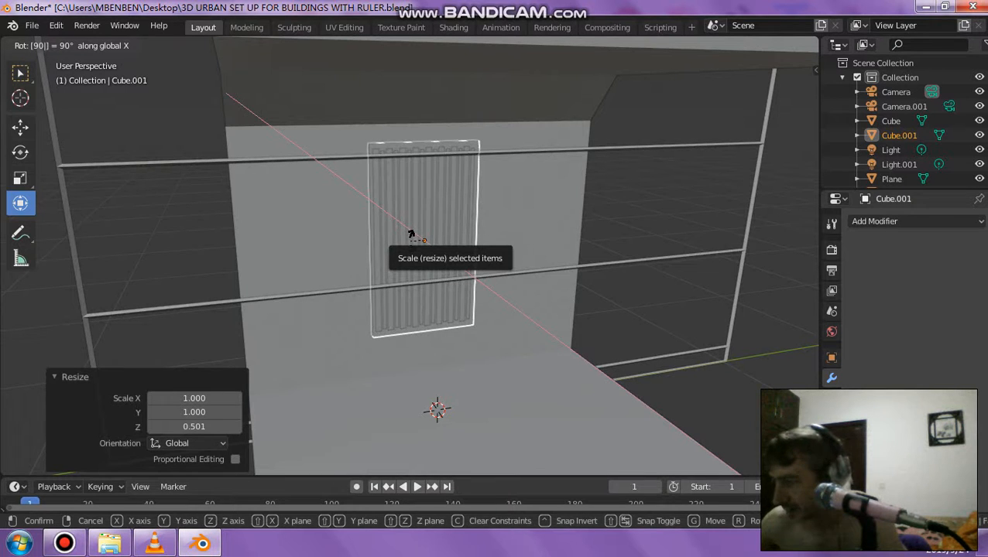
key("Return")
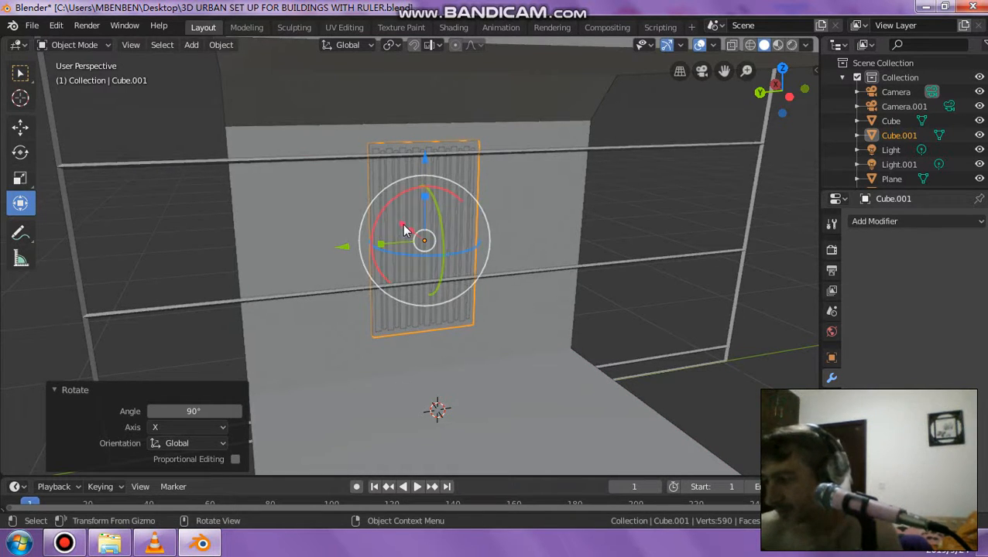
Step: Move the vertical-slat panel -0.957 m along X, away from the wall, and lower it 0.311 m along Z
key("g")
key("x")
left_click(514, 289)
middle_click_drag(514, 289, 380, 257)
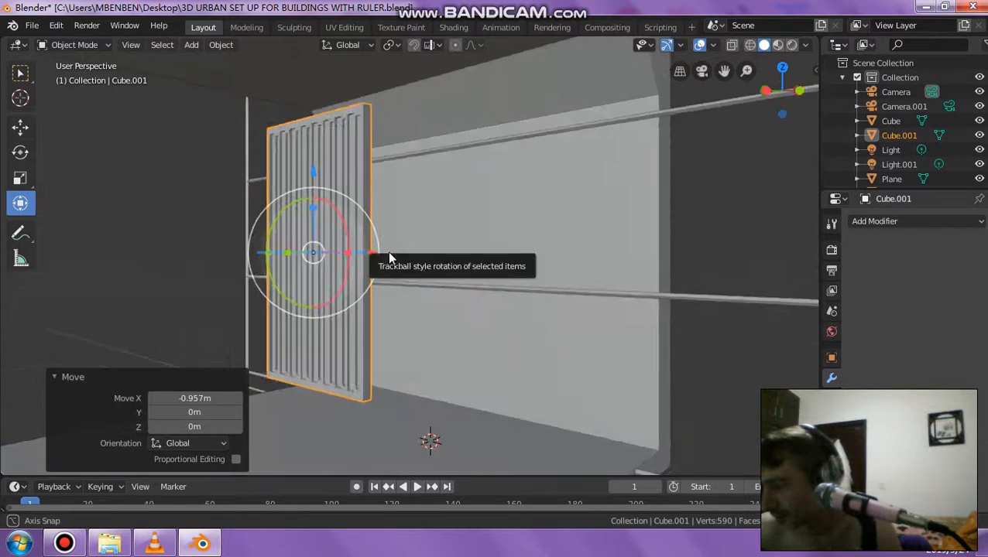
key("g")
key("z")
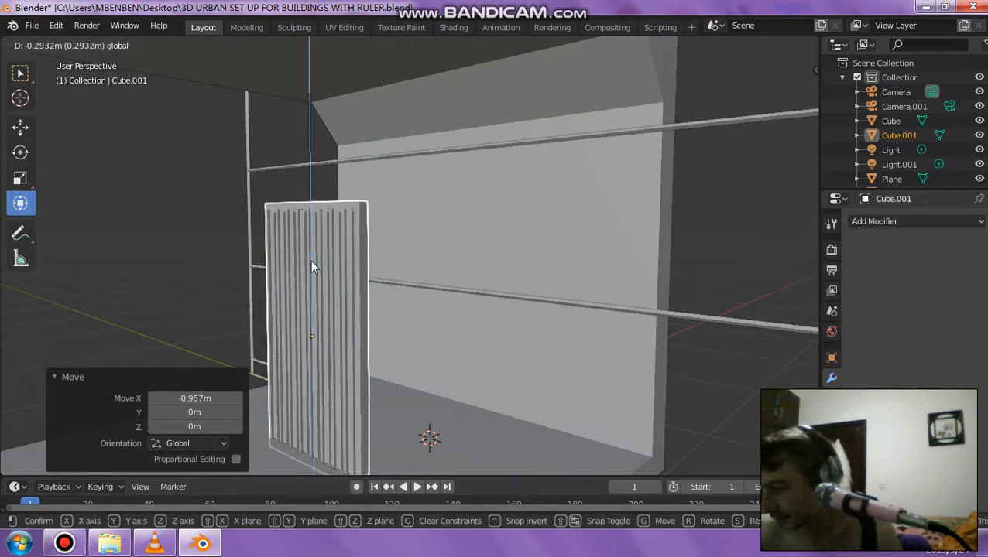
left_click(310, 260)
middle_click_drag(310, 260, 352, 268)
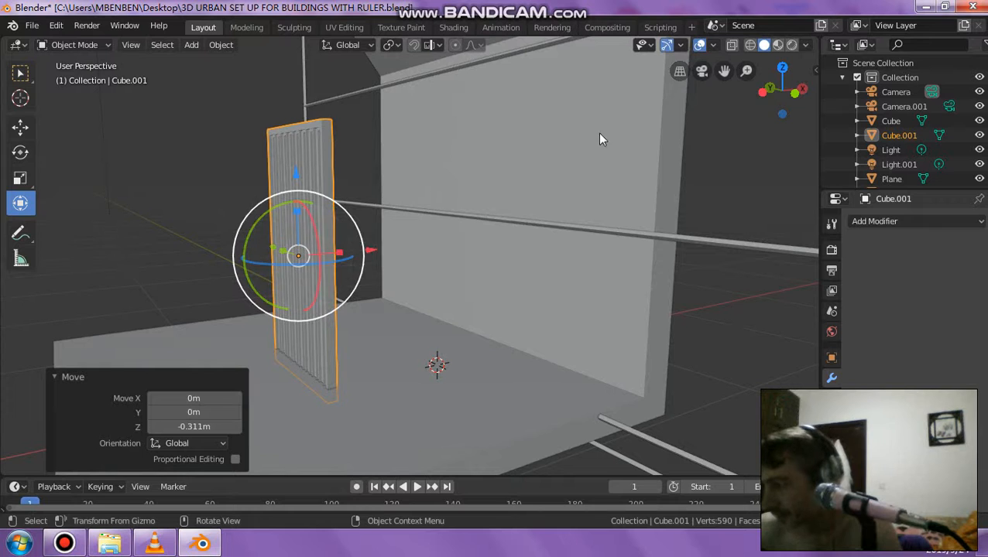
Step: Switch the viewport to wireframe shading with X-ray off and raise the panel 0.0395 m along Z
left_click(750, 45)
middle_click_drag(433, 245, 515, 156)
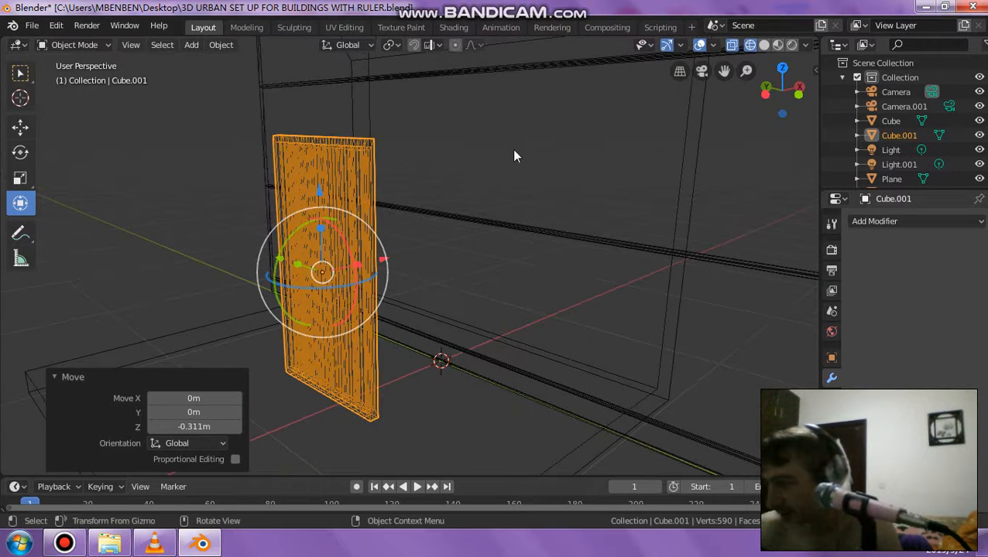
left_click(730, 45)
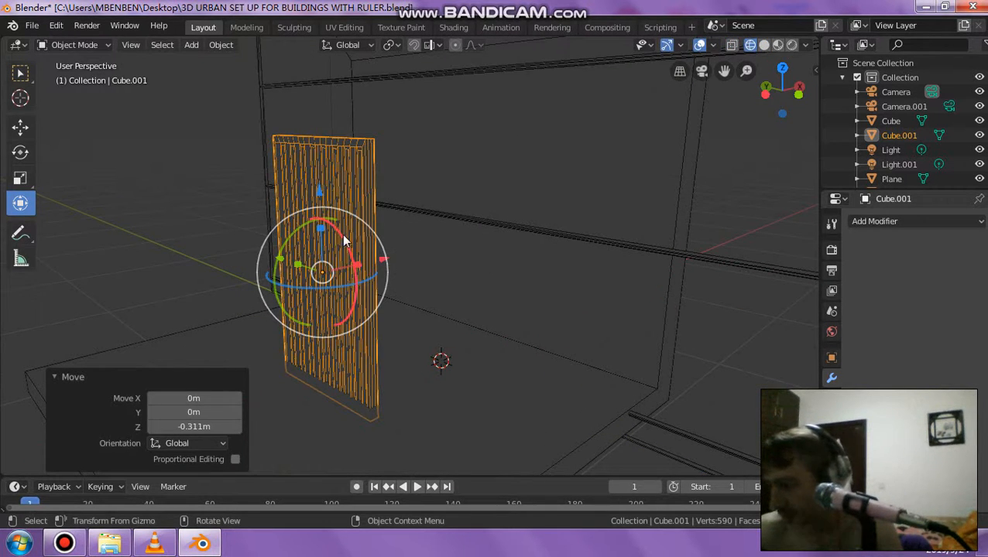
left_click_drag(319, 191, 319, 170)
Step: Scale the panel to 0.474 along Y and rotate it 140° about the global Z axis
middle_click_drag(326, 248, 338, 275)
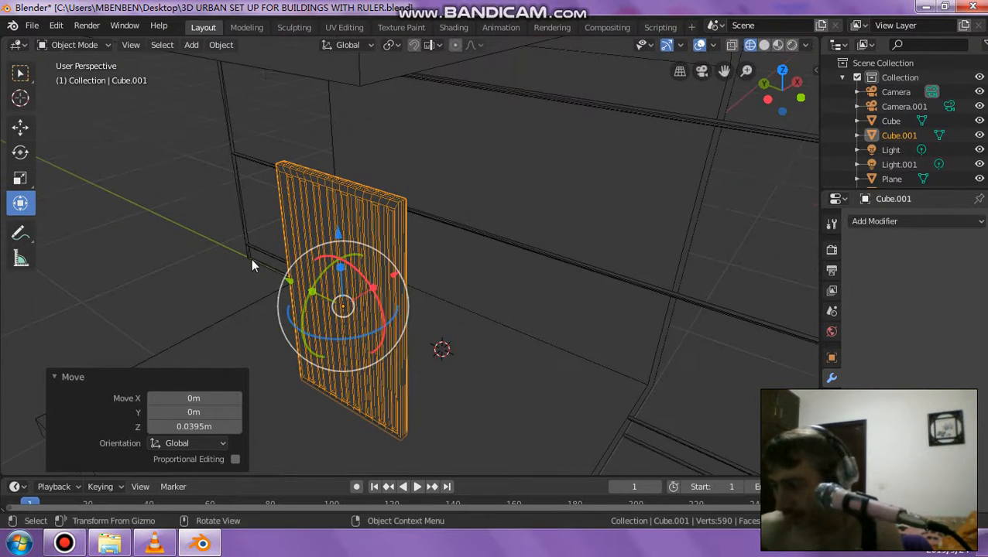
left_click_drag(313, 294, 326, 302)
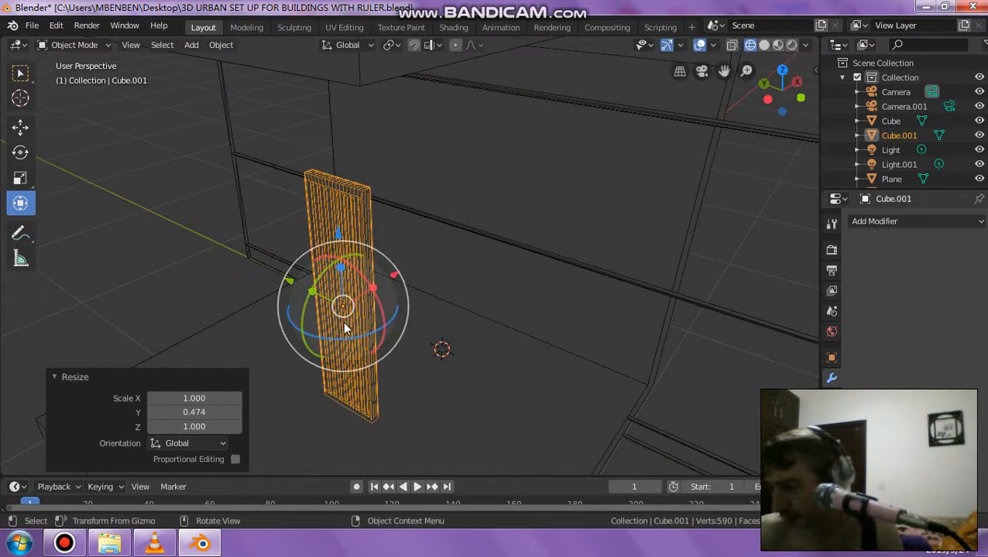
left_click(20, 153)
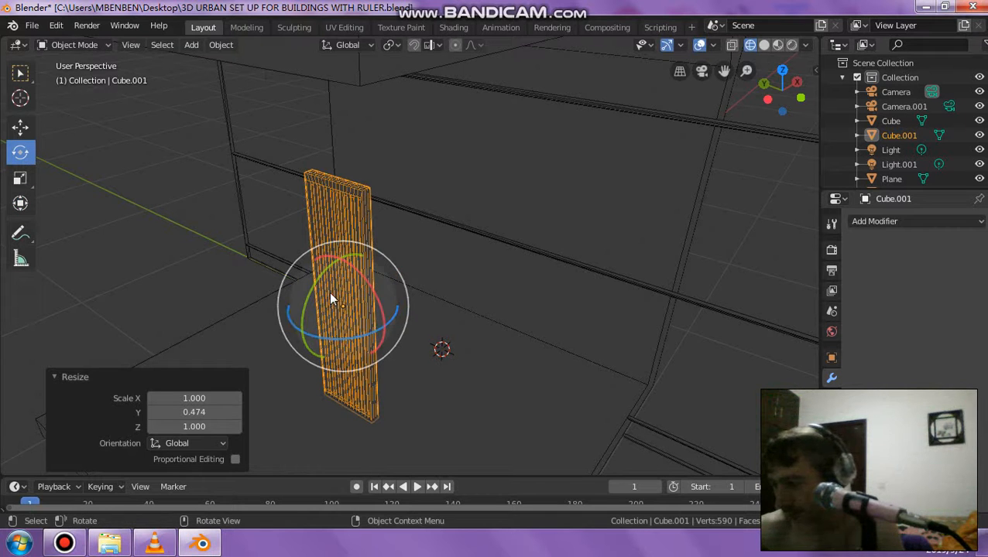
left_click_drag(317, 338, 410, 323)
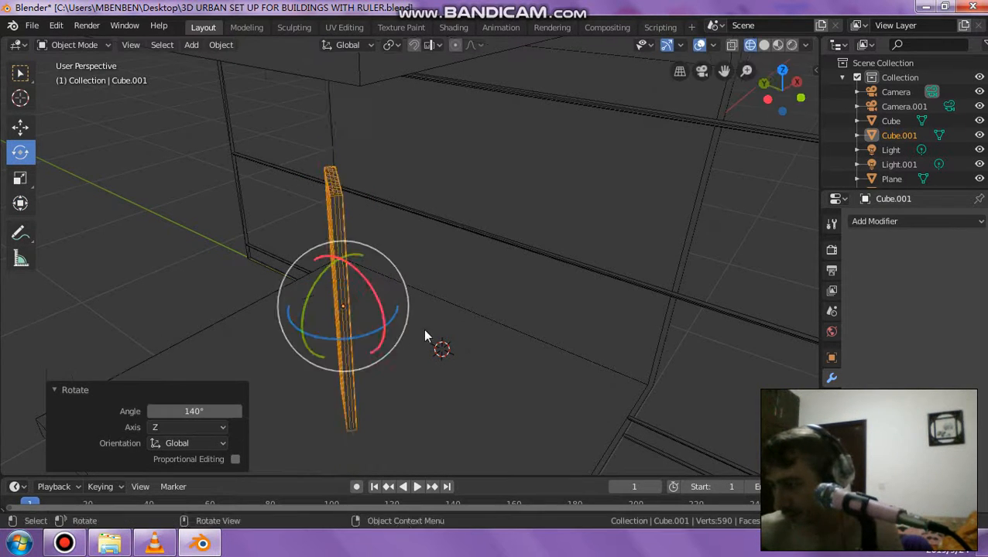
middle_click_drag(422, 329, 333, 312)
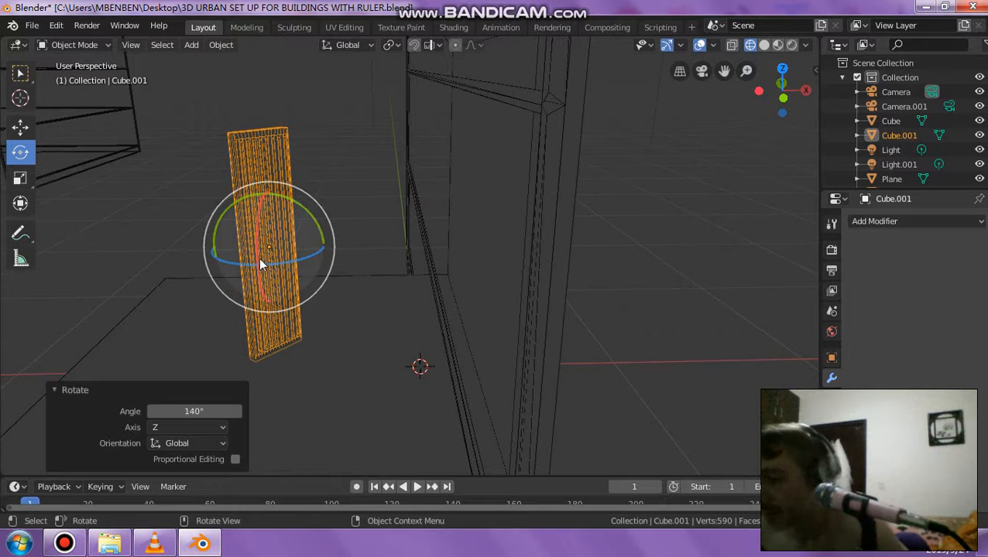
Step: Duplicate the vertical-slat panel 0.238 m along X, and duplicate that copy again beside it to form a row
key("shift+d")
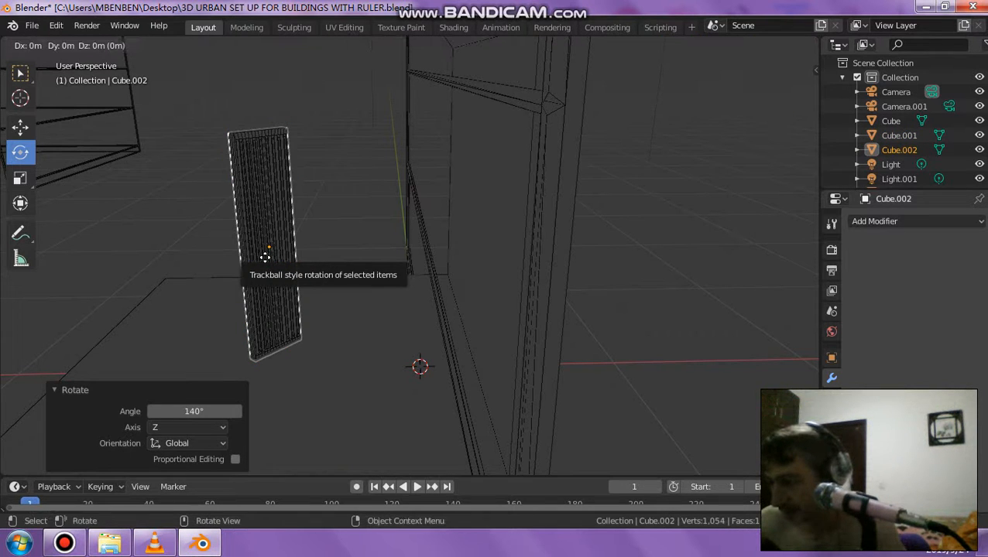
left_click(312, 253)
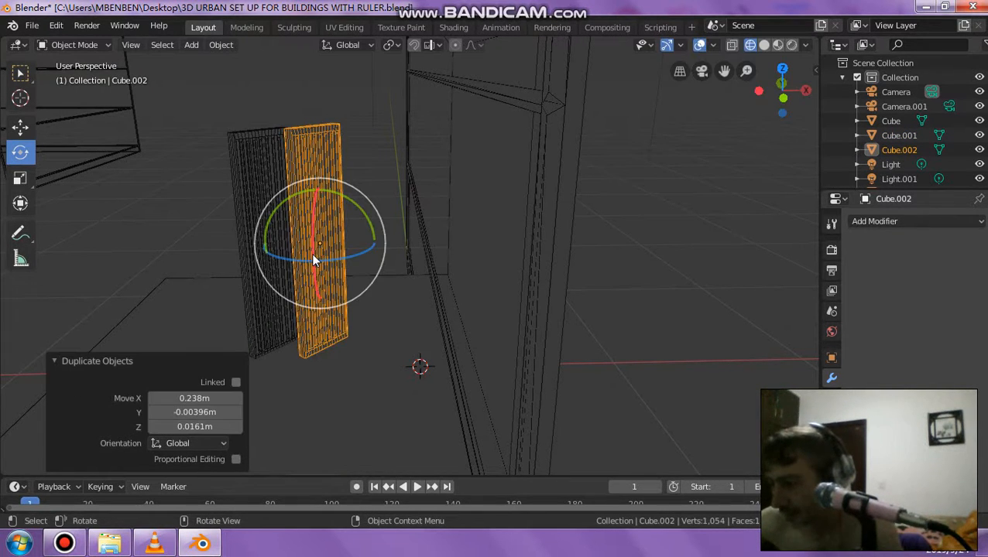
key("shift+d")
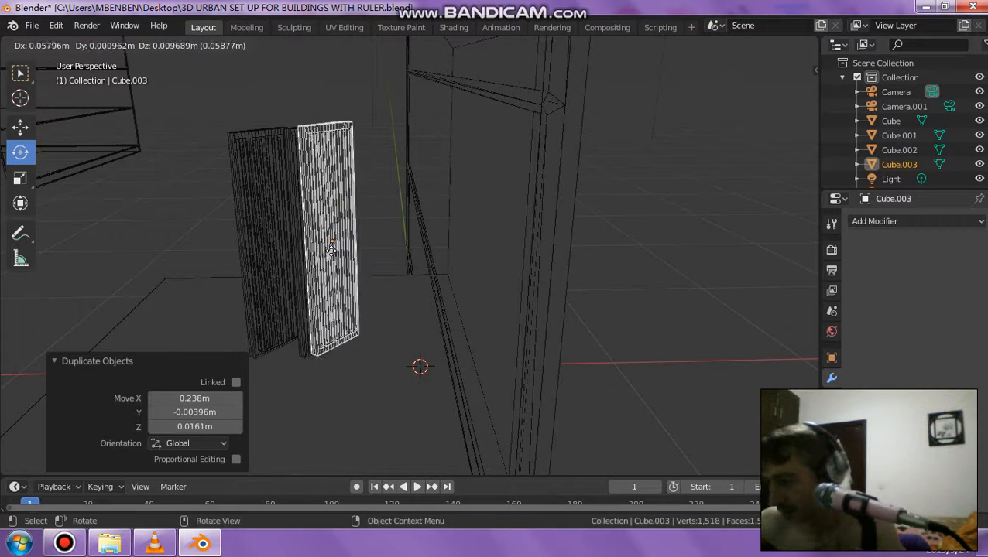
left_click(313, 253)
Step: Rotate the middle panel 94.3° about the global Z axis so it folds against the first panel
left_click(313, 253)
left_click(298, 267)
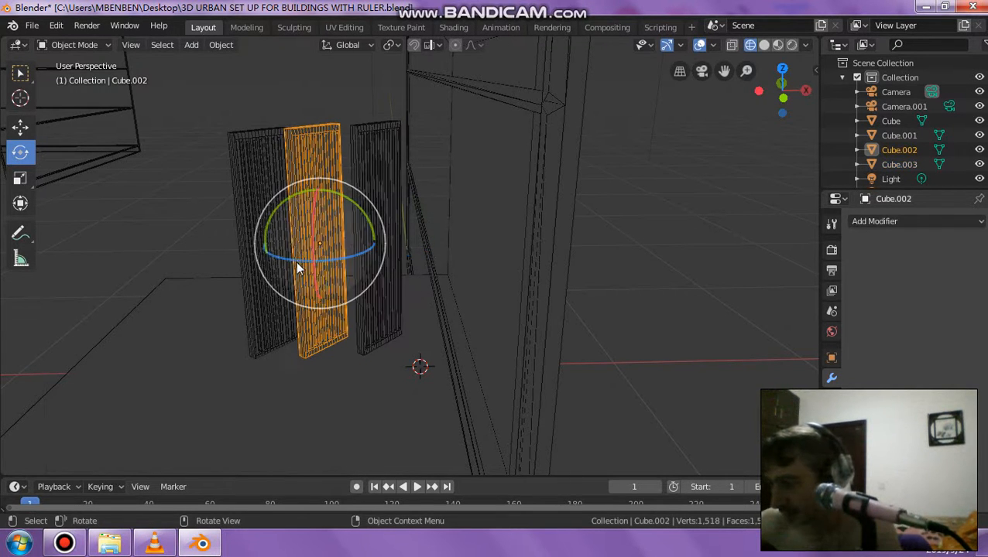
left_click_drag(309, 255, 333, 258)
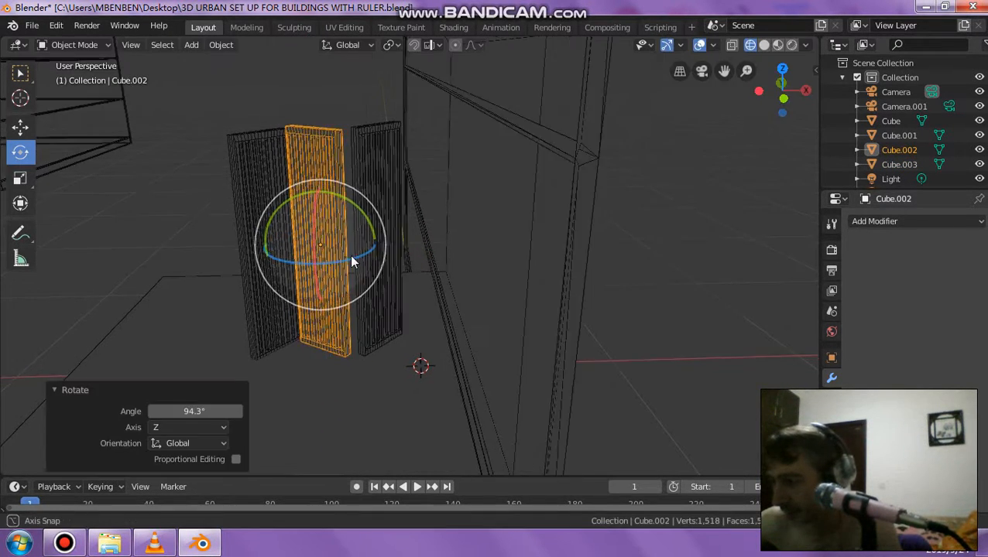
middle_click_drag(350, 255, 390, 221)
left_click(389, 221)
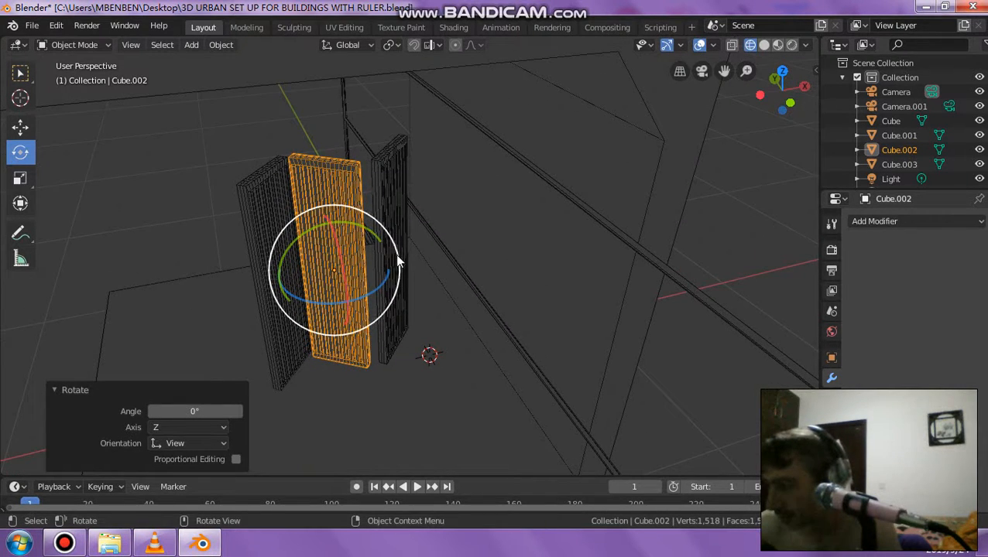
Step: Move the third panel along negative X until it meets the edge of the middle panel
left_click(396, 203)
left_click(393, 208)
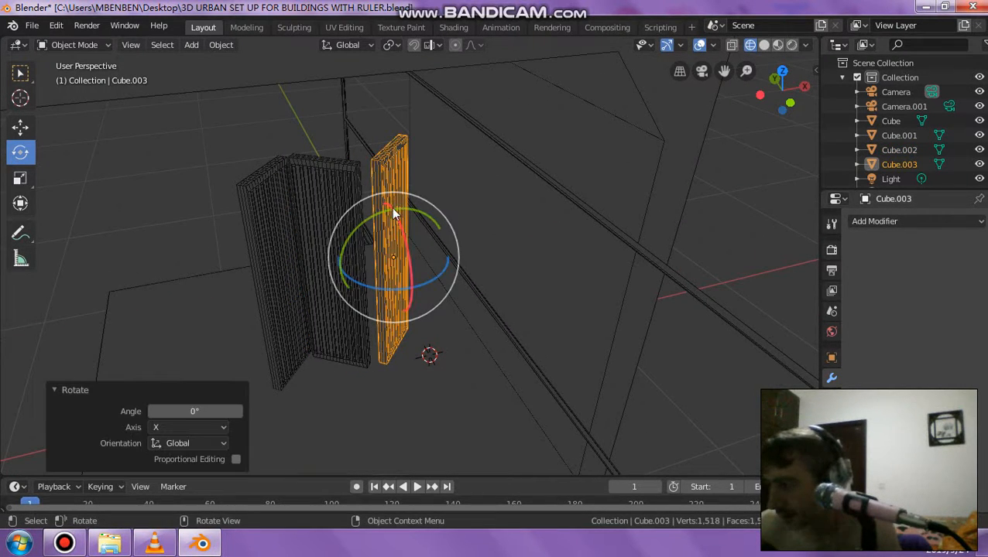
left_click(21, 128)
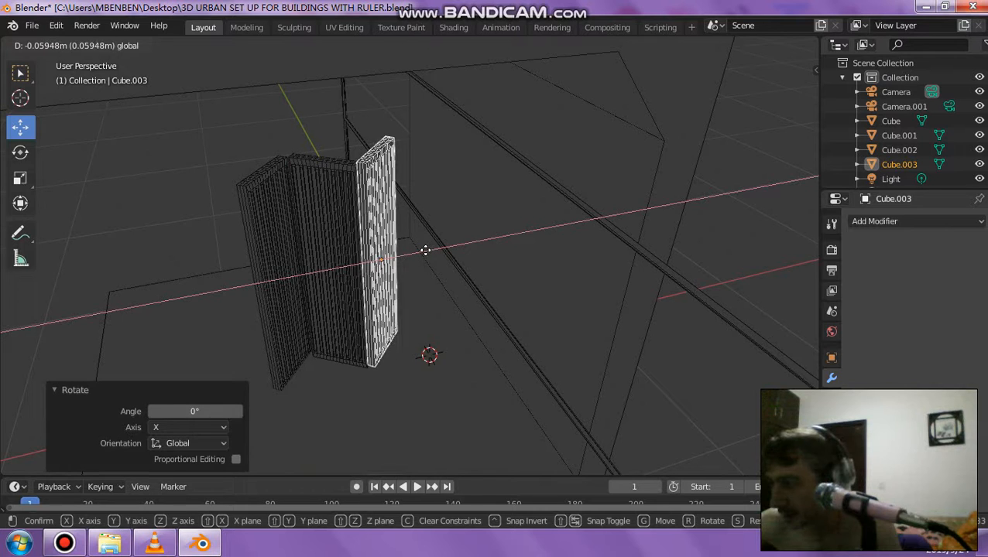
left_click(302, 137)
Step: Duplicate all three folded panels together and offset the copies -0.65 m along X
left_click(263, 192)
left_click(333, 194, "shift")
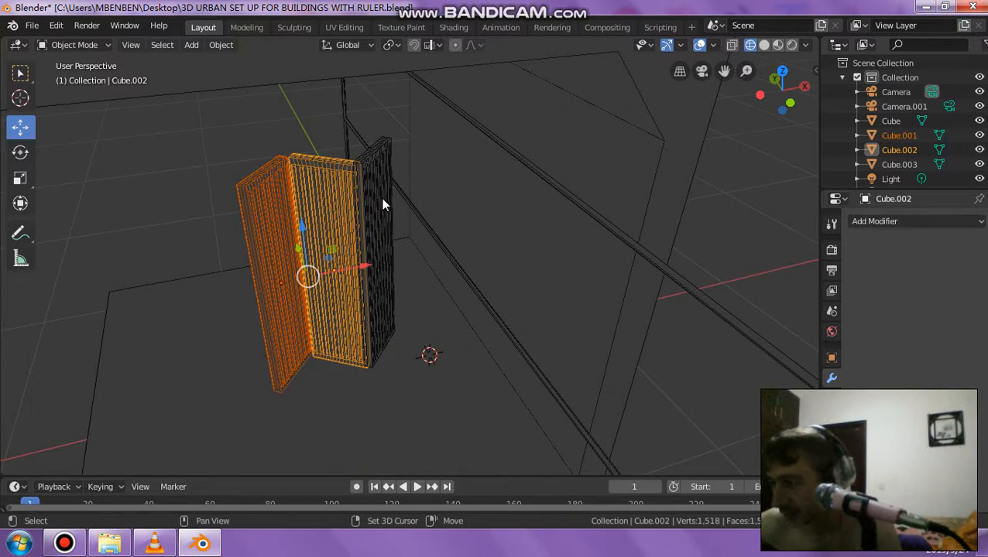
left_click(381, 198, "shift")
key("shift+d")
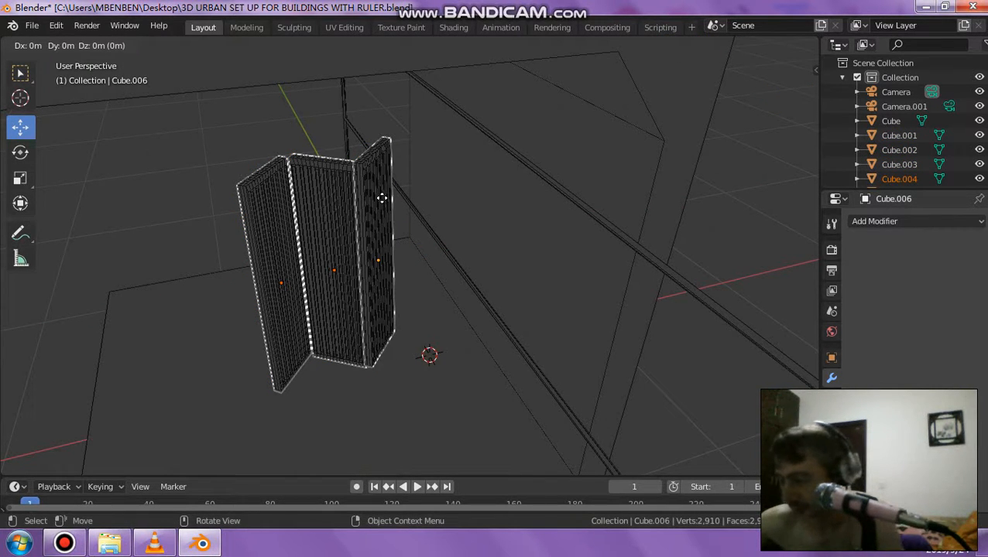
key("x")
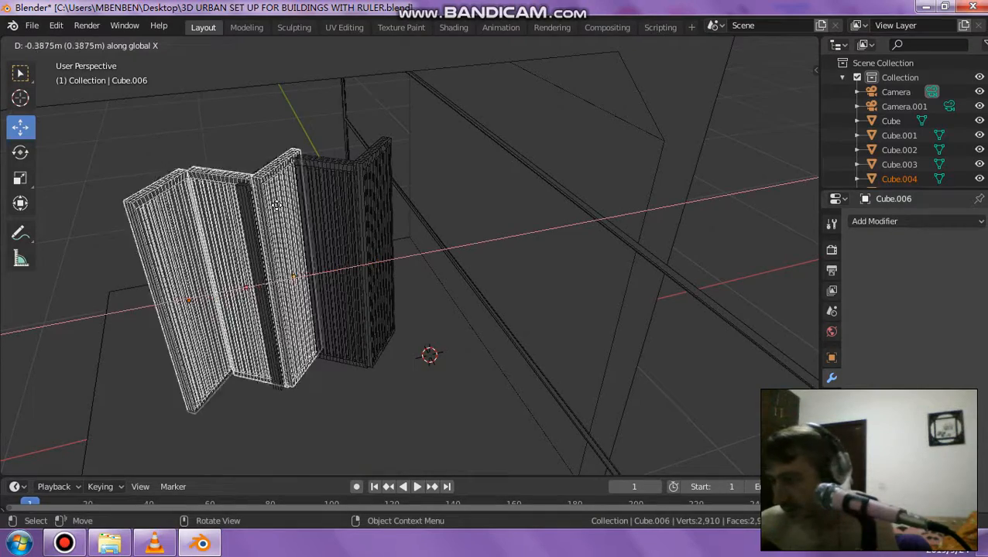
left_click(227, 215)
Step: Move the three copied panels -0.232 m along Y
key("g")
key("y")
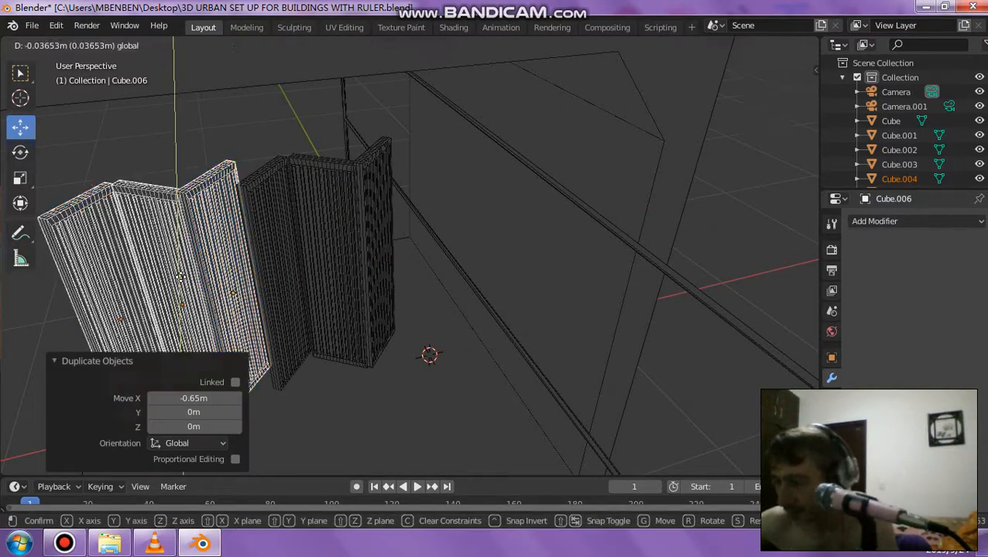
left_click(186, 302)
middle_click_drag(199, 309, 254, 304)
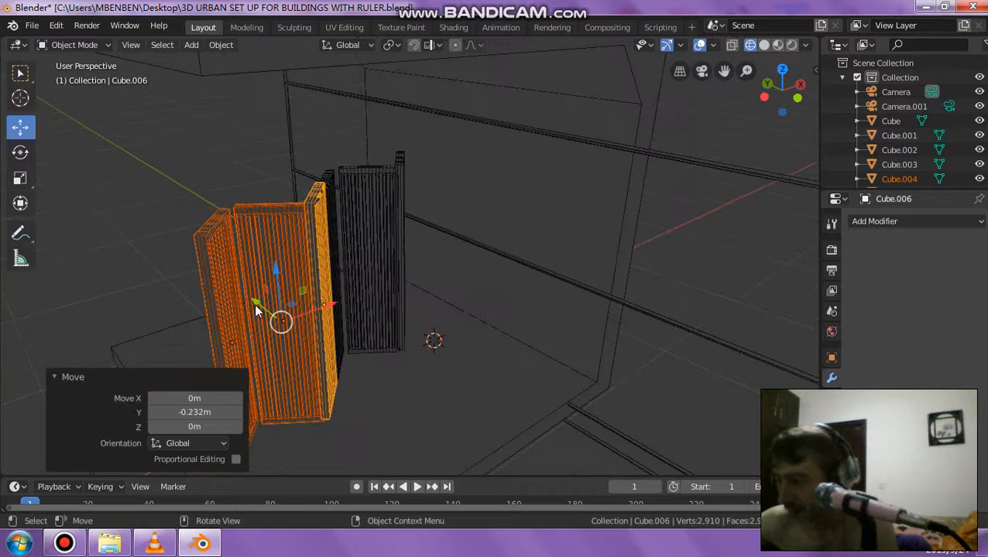
Step: Scale the three copied panels to 0.502 along X and rotate them 17.6° about the global Z axis
left_click(21, 178)
left_click_drag(329, 309, 305, 316)
left_click(21, 153)
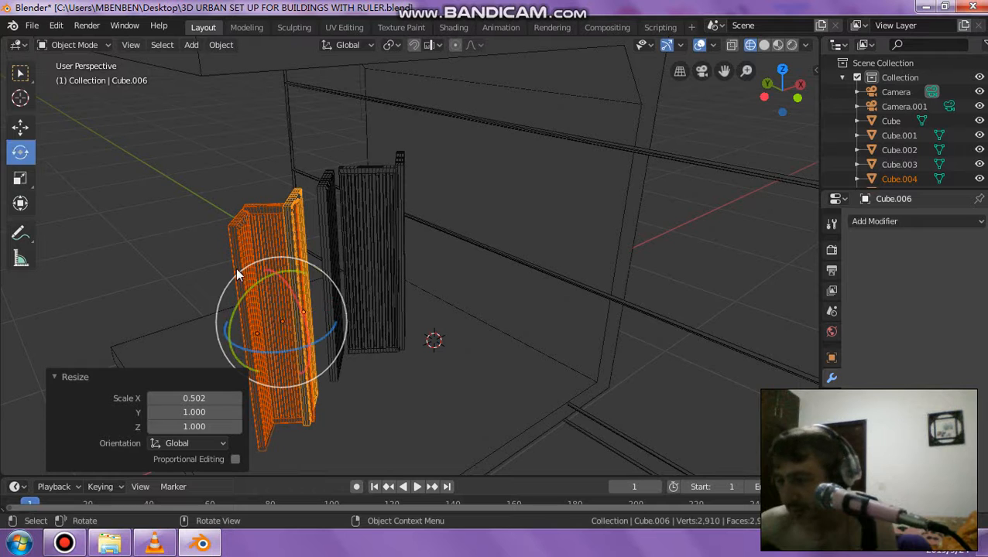
left_click_drag(287, 356, 230, 310)
Step: Move the narrowed copies 0.144 m along X, adjust them along Y, and nudge them 0.0136 m along X toward the original panels
left_click(20, 127)
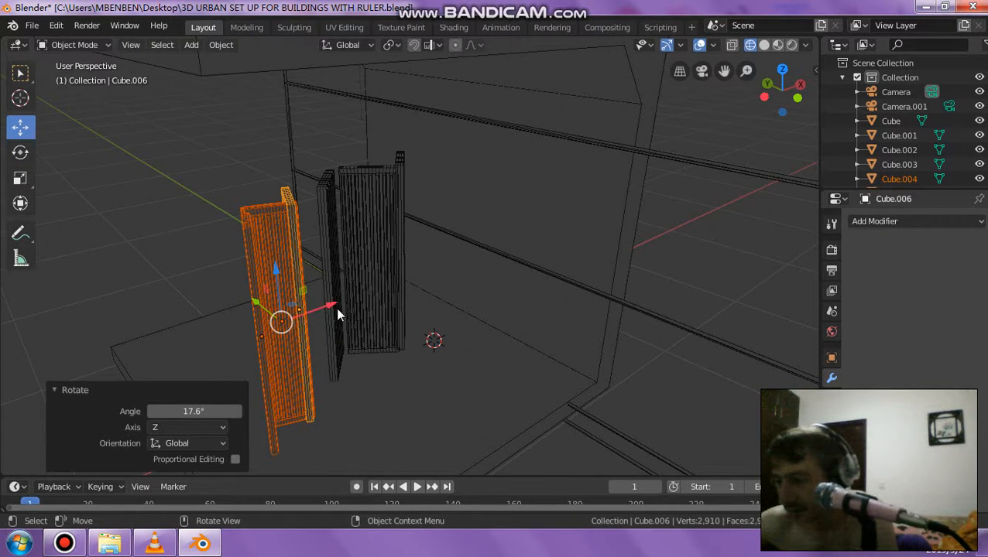
left_click_drag(338, 314, 364, 301)
middle_click_drag(363, 301, 325, 309)
key("g")
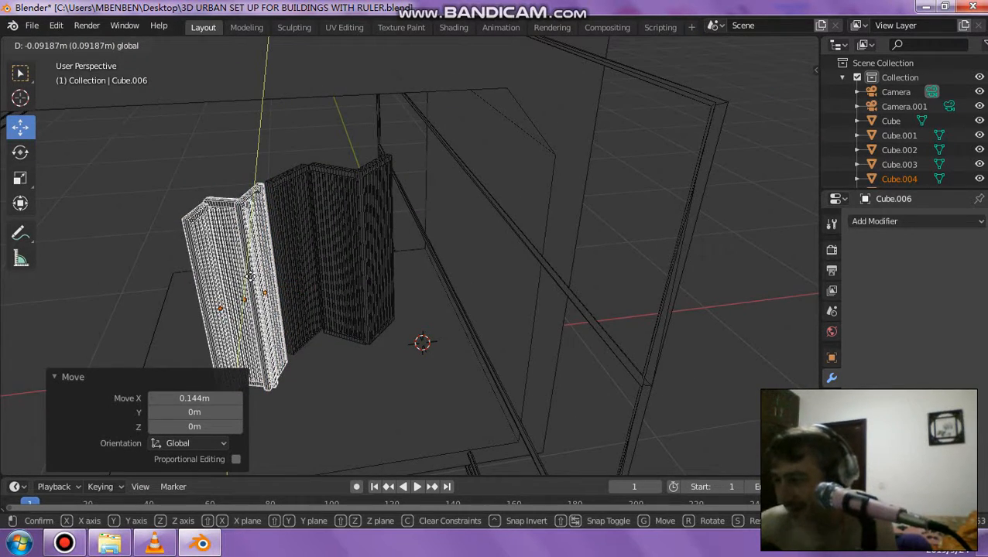
left_click(317, 281)
key("g")
left_click(215, 166)
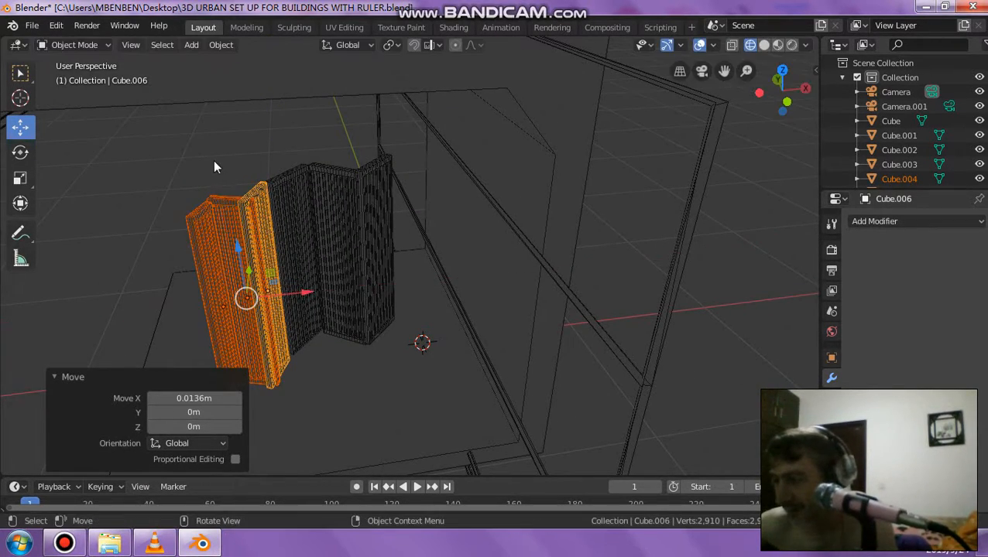
Step: Select the three narrowed copies, close their gap to the original panels, and lower them 0.0313 m along Z
left_click(214, 165)
middle_click_drag(247, 220, 523, 190)
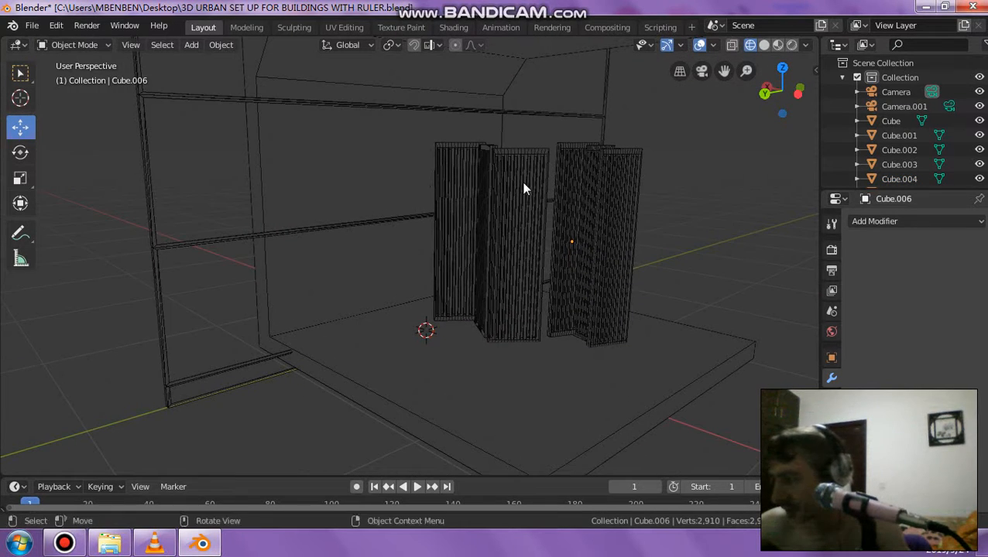
left_click(583, 237)
left_click(570, 220)
left_click(604, 224, "shift")
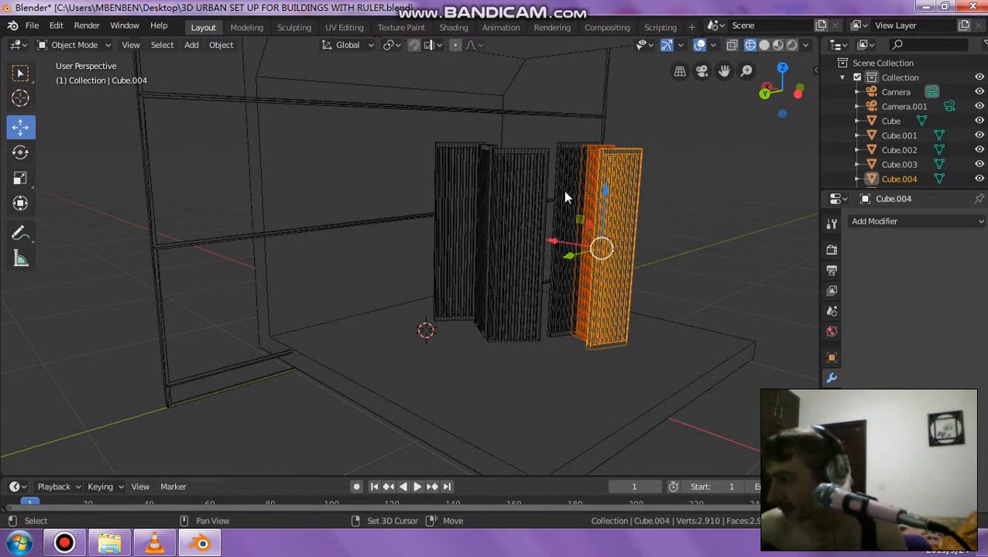
left_click(565, 195, "shift")
left_click_drag(560, 246, 549, 249)
left_click_drag(582, 189, 579, 195)
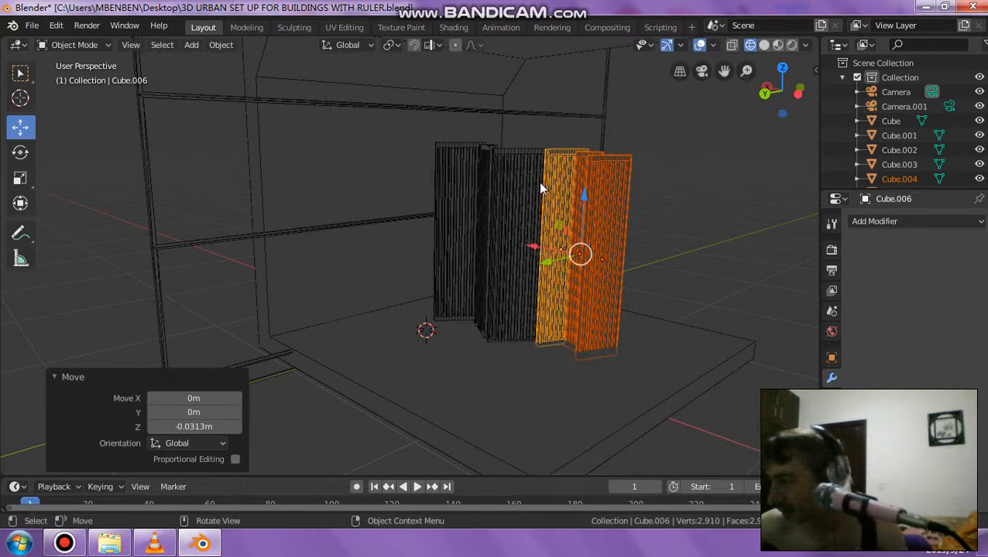
Step: Join all six panels into a single folding-screen object
left_click(505, 186, "shift")
left_click(466, 180, "shift")
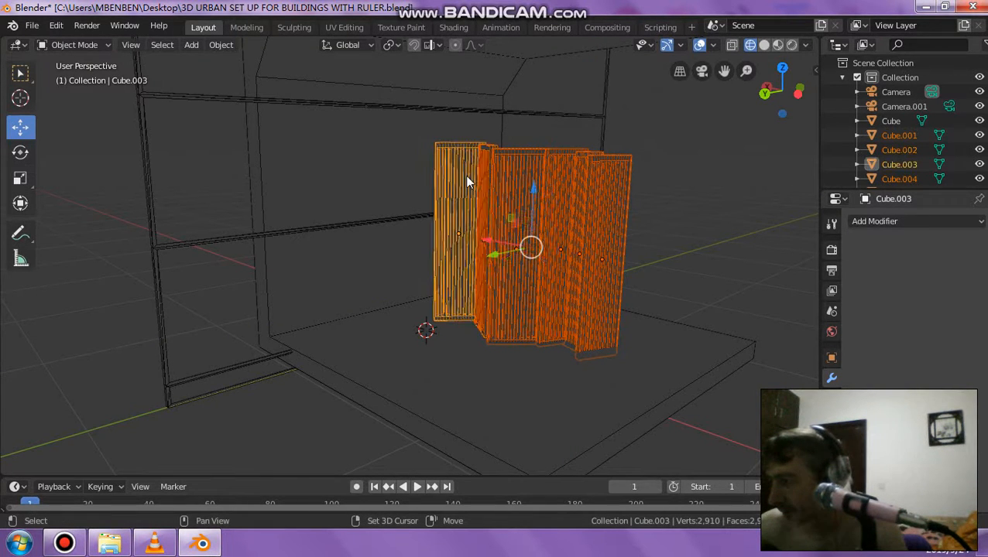
key("ctrl+j")
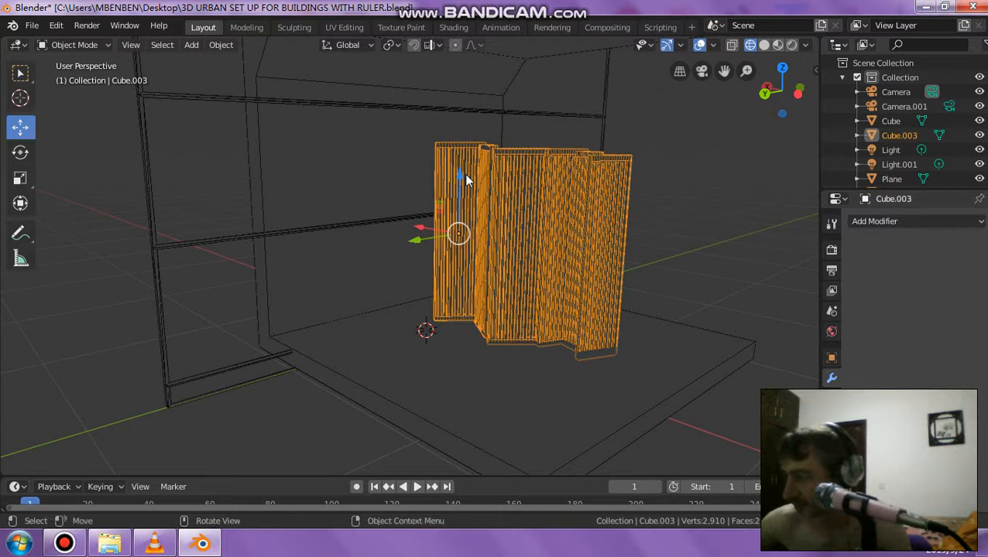
Step: Switch the viewport to solid shading with overlays hidden
left_click(699, 45)
left_click(763, 45)
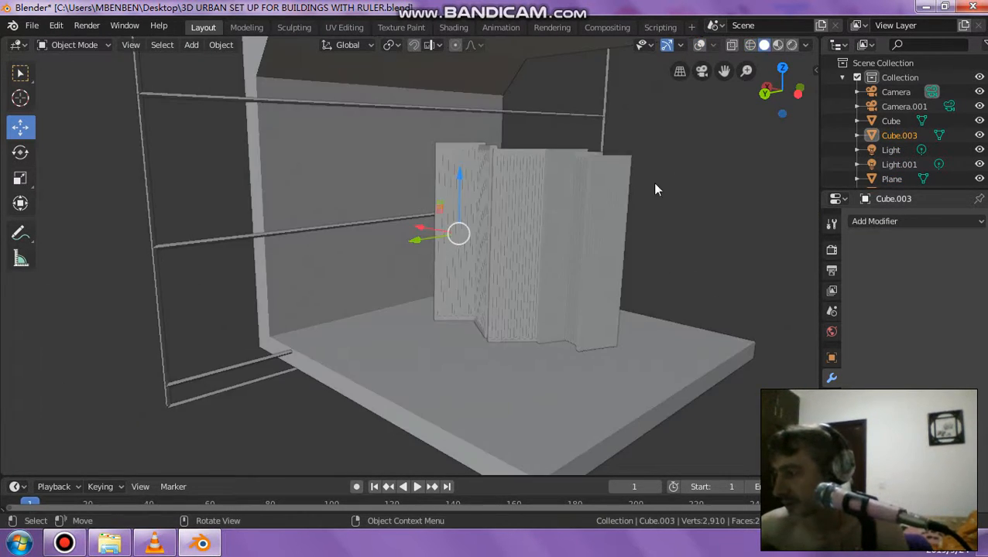
middle_click_drag(651, 182, 402, 204)
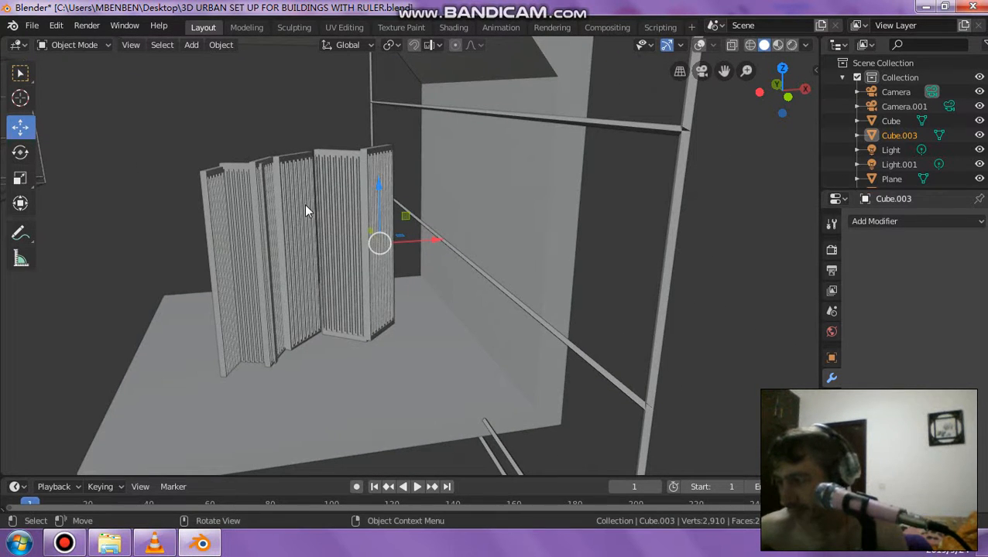
Step: Turn the viewport overlays back on and move the joined folding screen 0.408 m along X
left_click(88, 102)
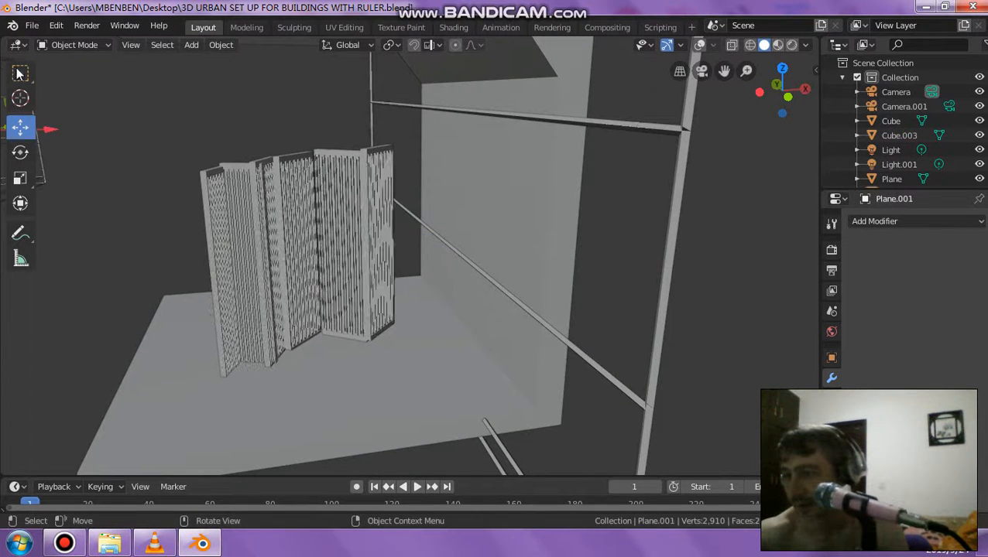
left_click(21, 74)
left_click(279, 193)
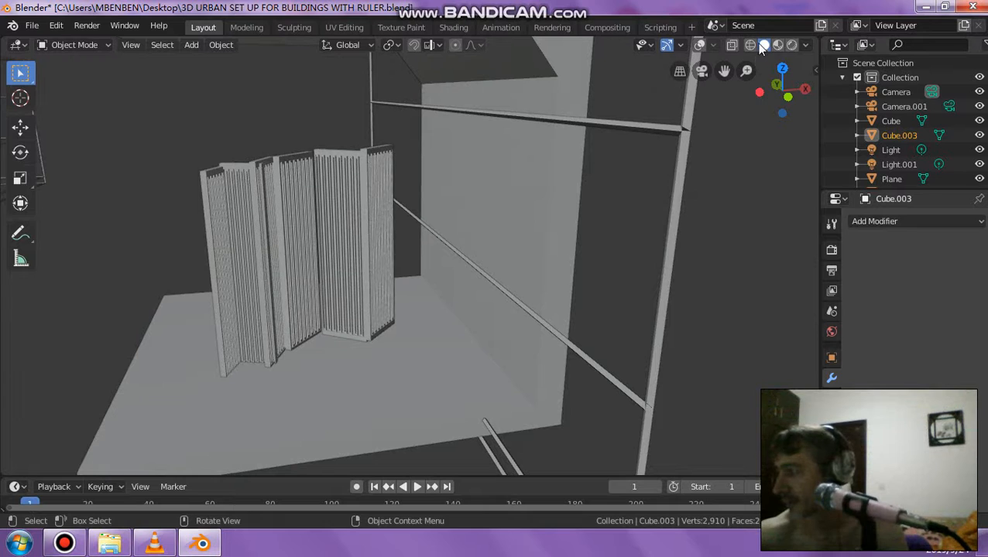
left_click(701, 44)
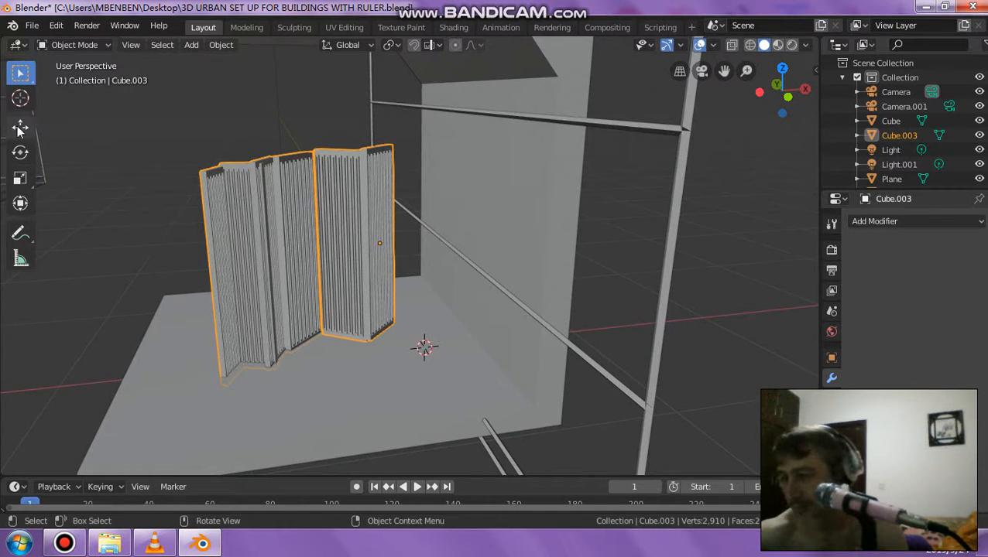
left_click_drag(407, 241, 476, 236)
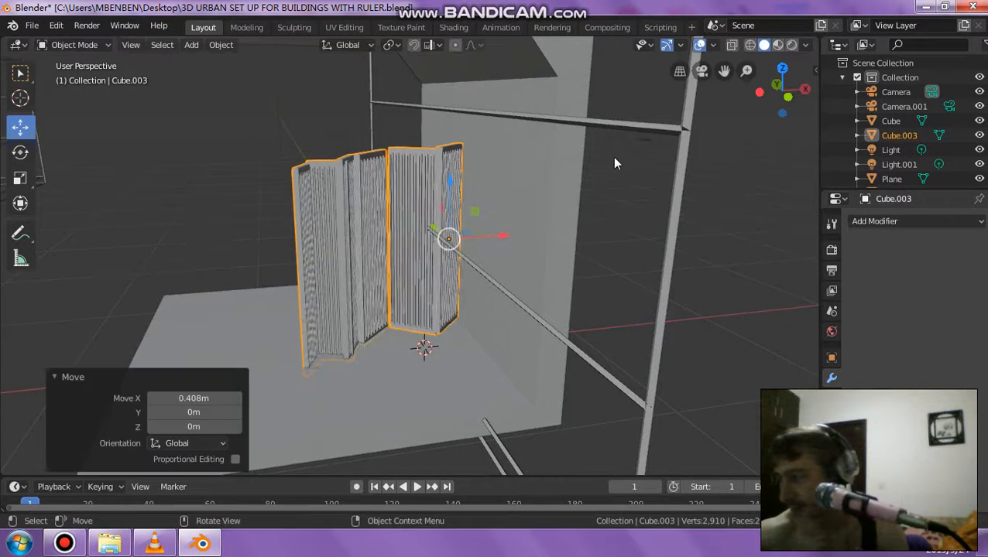
left_click(669, 153)
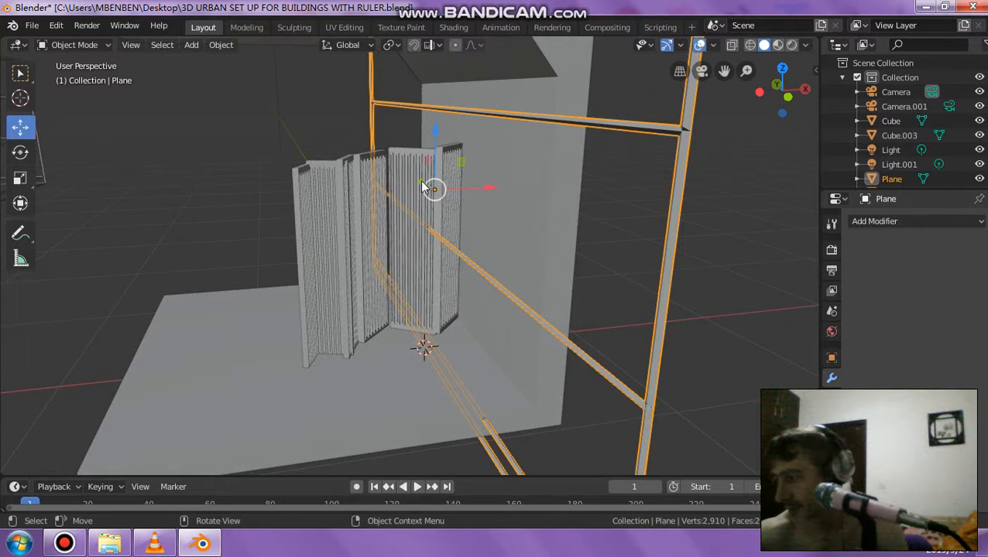
left_click_drag(421, 183, 377, 245)
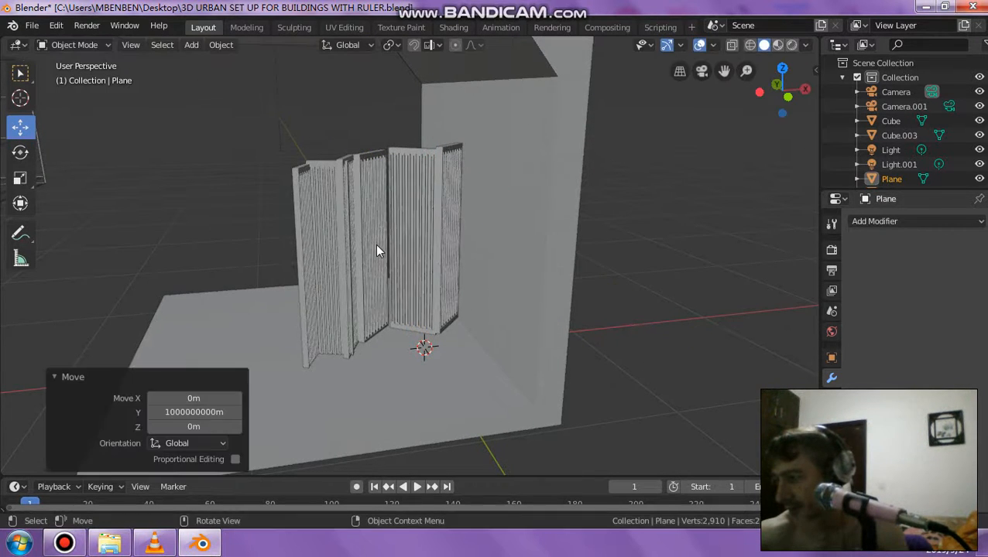
Step: Scale the joined folding screen to 0.909 along Z
left_click(376, 246)
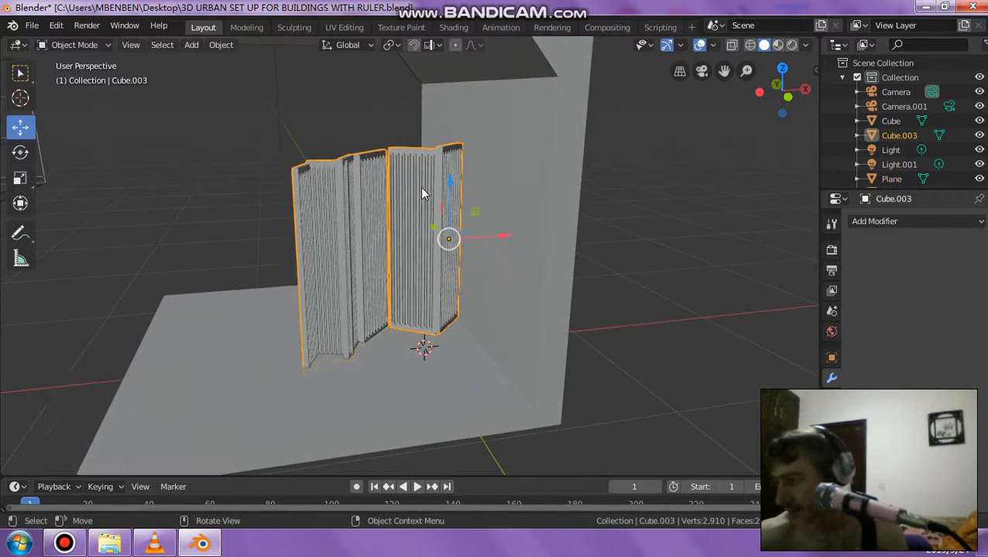
left_click(21, 183)
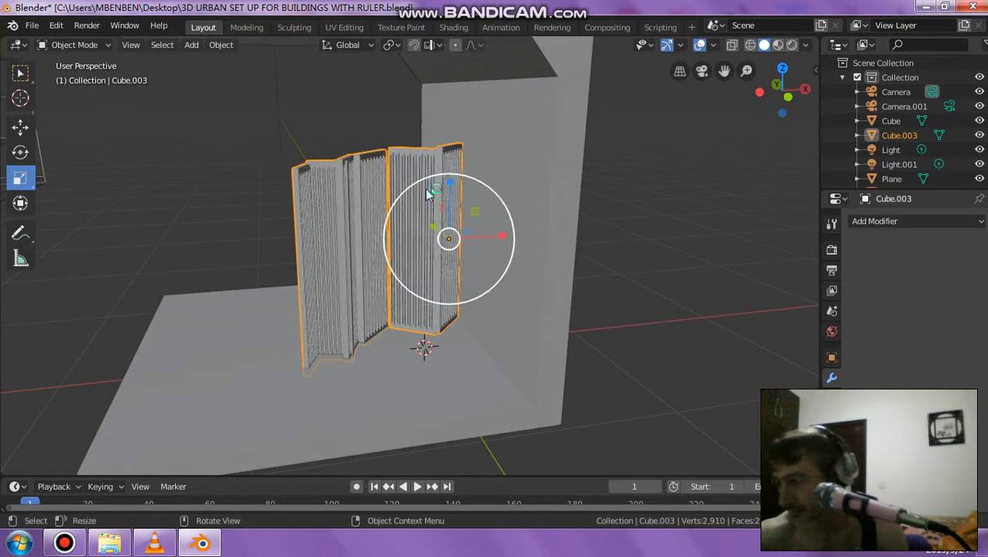
left_click_drag(449, 185, 447, 192)
middle_click_drag(449, 236, 404, 257)
scroll(408, 259, "up", 2)
scroll(401, 244, "down", 3)
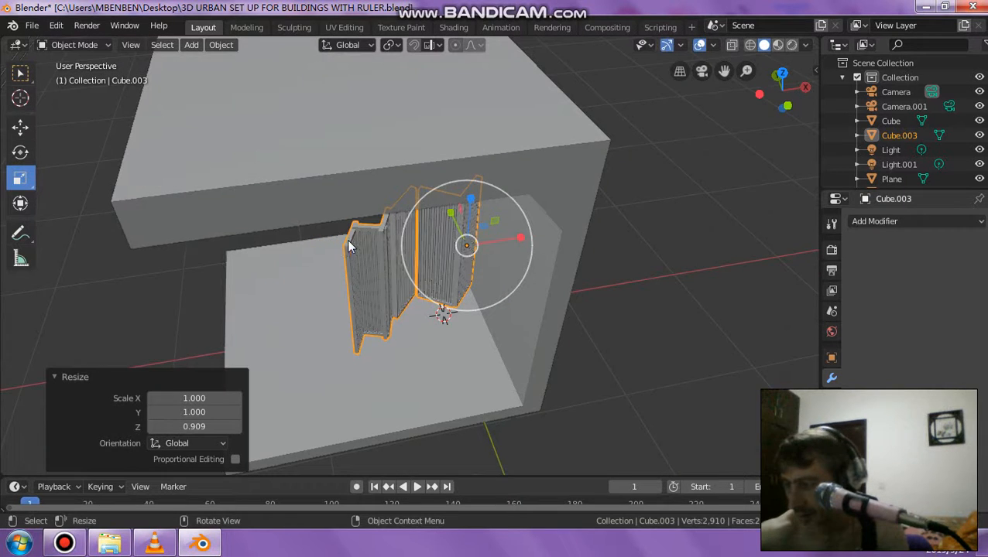
Step: Duplicate the joined folding screen and place the copy -0.892 m along X
middle_click_drag(359, 235, 259, 225)
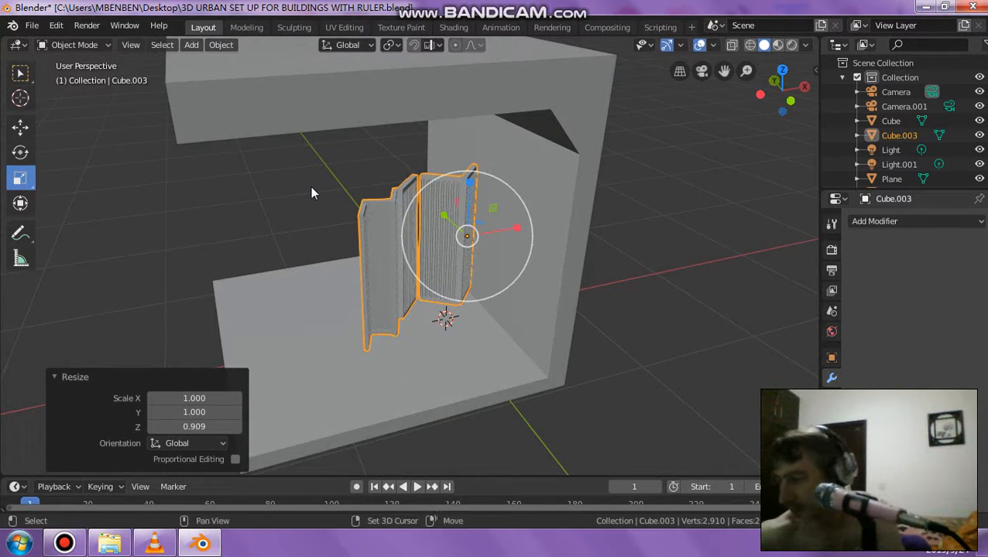
key("shift+d")
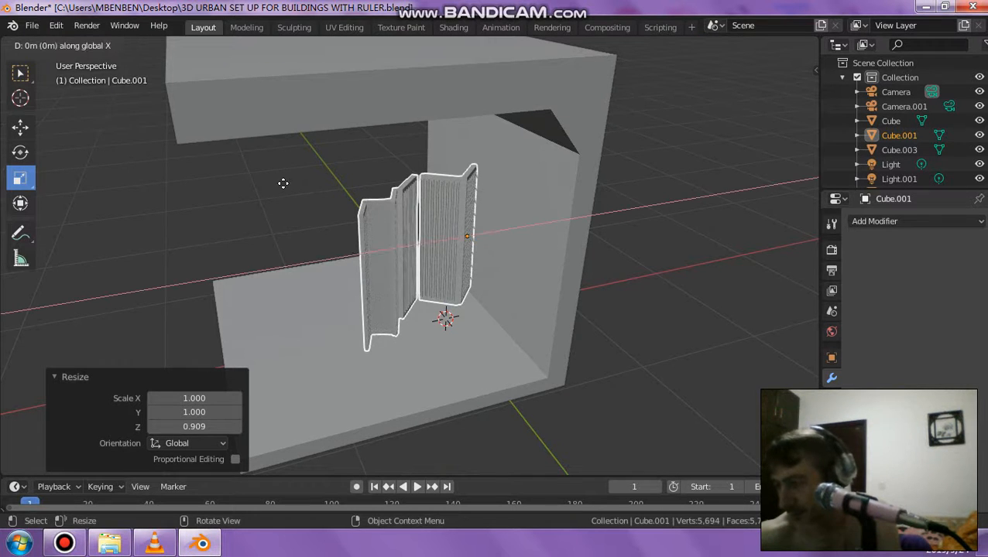
left_click(177, 210)
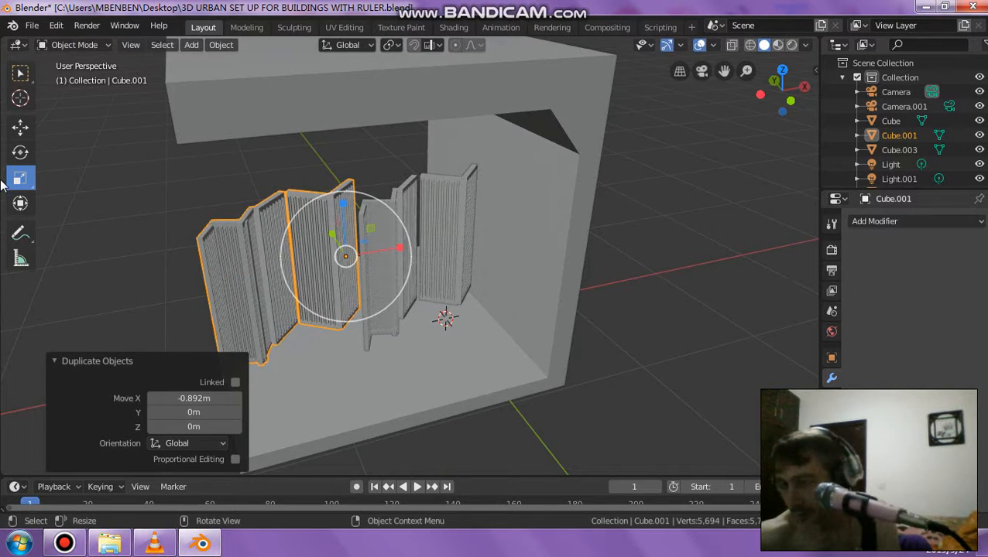
Step: Rotate the duplicated screen crosswise and move it to the outer edge of the building floor
left_click(20, 152)
left_click_drag(322, 279, 296, 269)
key("shift+space")
key("g")
middle_click_drag(333, 281, 397, 253)
Step: Reposition the original folding screen: rotate it -16.2° about Z and shift it -0.212 m along Y
left_click(393, 251)
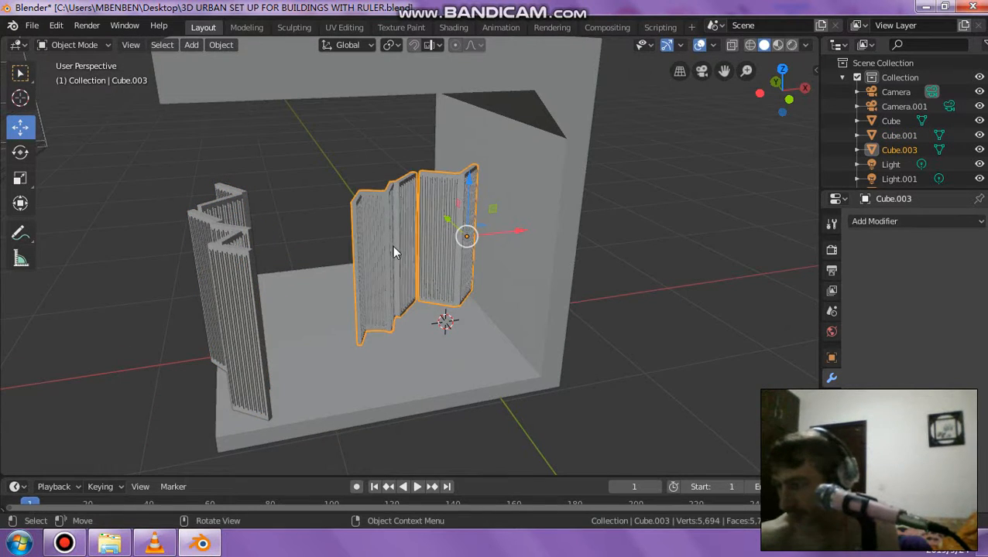
left_click_drag(433, 229, 467, 295)
left_click(21, 158)
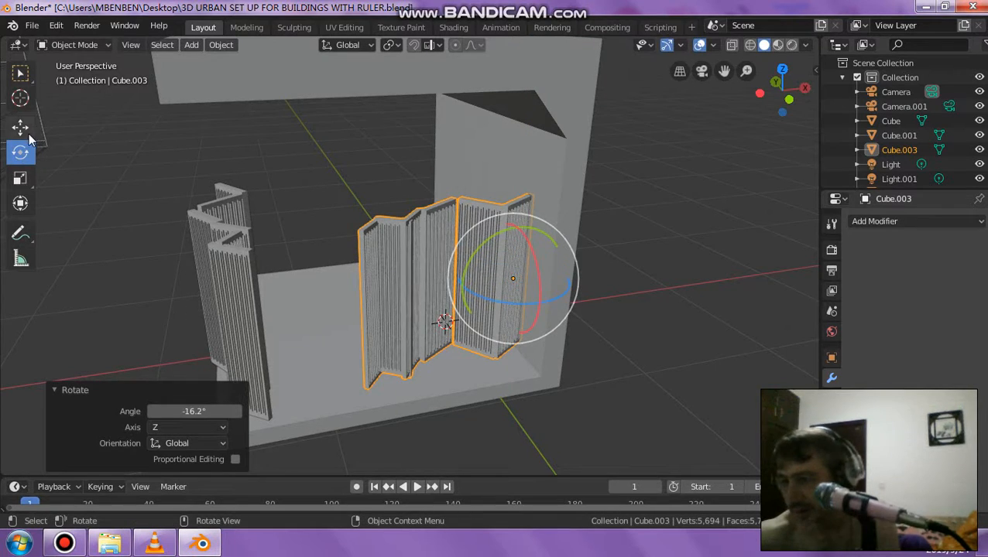
left_click(21, 127)
left_click_drag(489, 262, 528, 314)
middle_click_drag(528, 314, 488, 224)
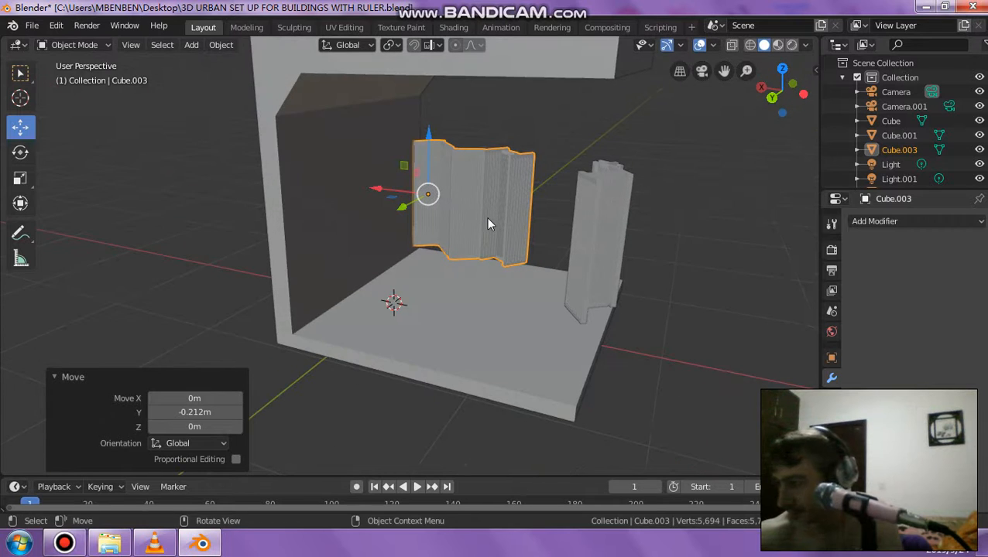
Step: Duplicate the original folding screen along Y and shift the copy a further 0.241 m along Y
key("shift+d")
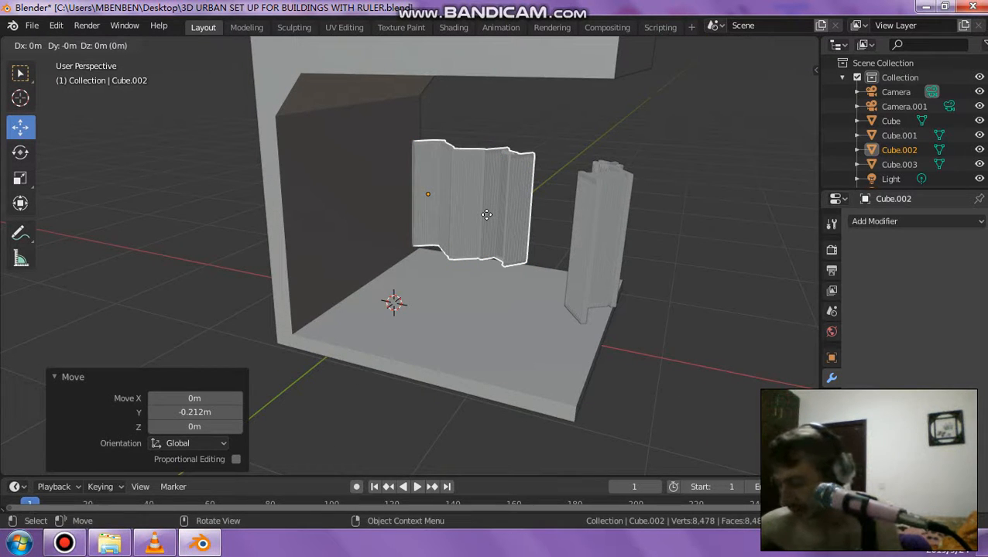
key("y")
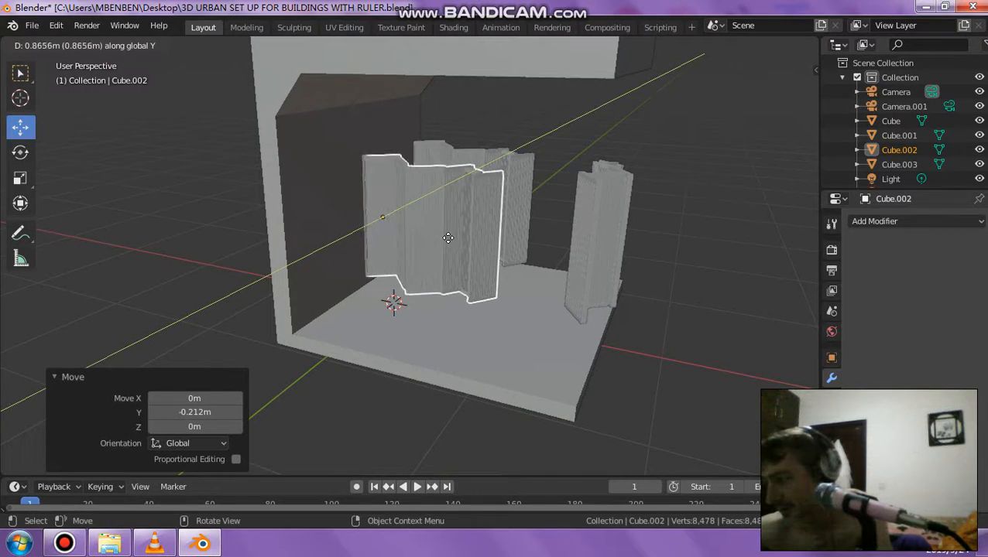
left_click(455, 240)
middle_click_drag(453, 240, 405, 167)
left_click(433, 160)
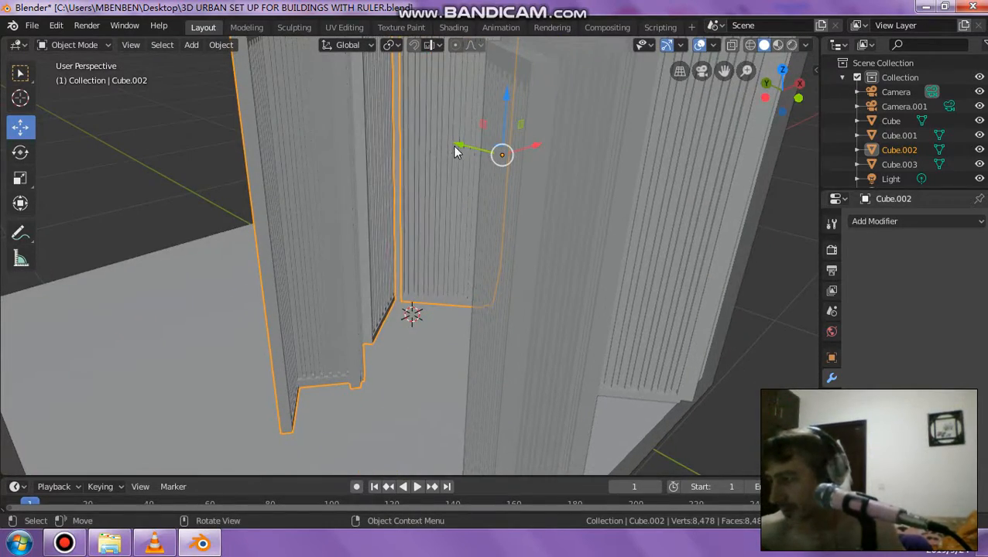
left_click_drag(455, 152, 410, 159)
middle_click_drag(399, 200, 434, 209)
Step: Nudge the selected screen copy slightly and add a 2 m cube at the origin
left_click(199, 51)
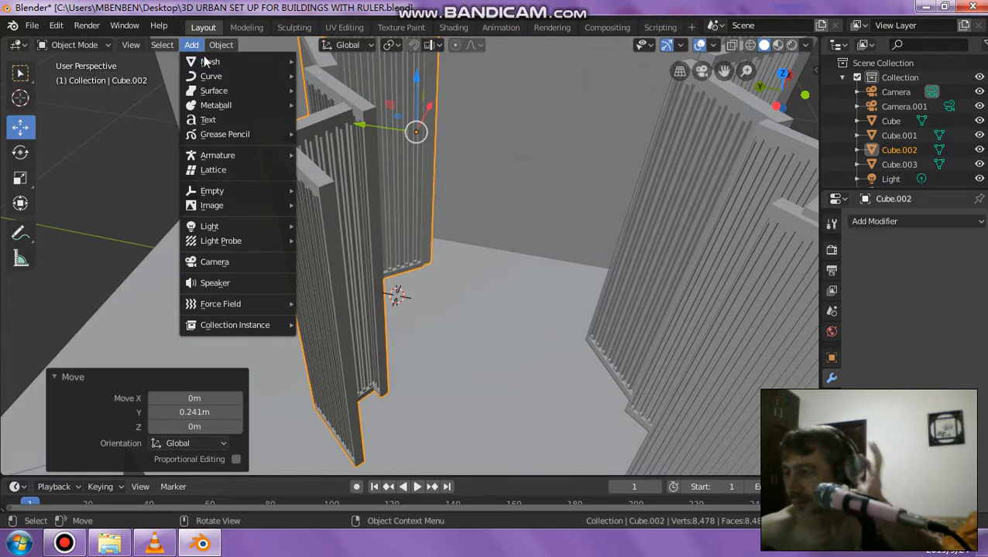
left_click_drag(95, 60, 103, 52)
left_click(190, 45)
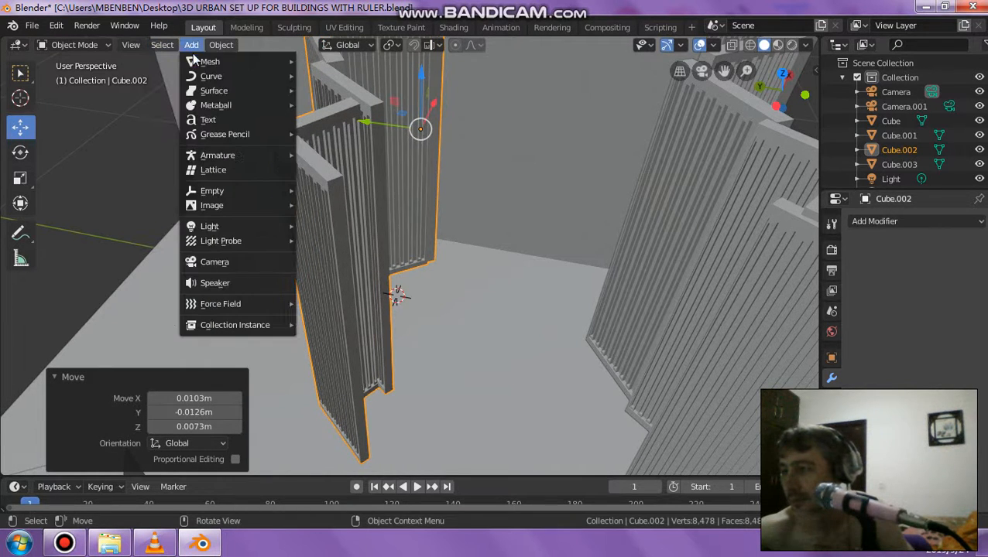
mouse_move(212, 62)
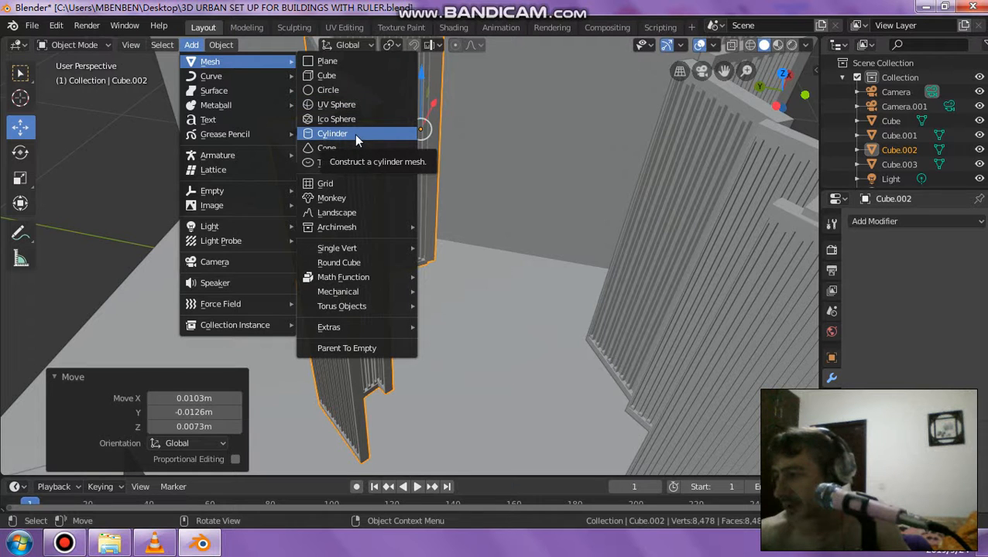
left_click(361, 75)
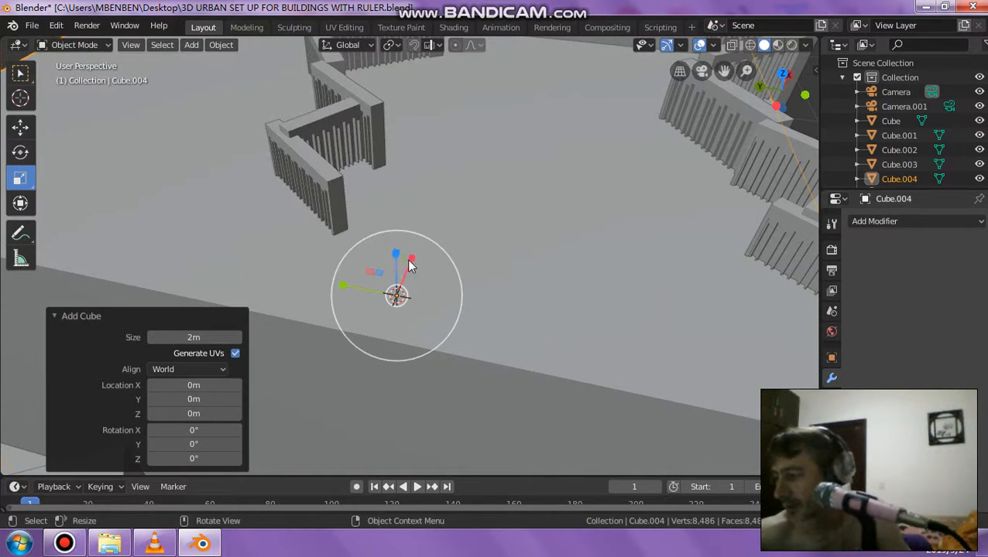
Step: Scale the new cube down to a small box between the screens and move it -0.132 m along Z and -0.0315 m along X
mouse_move(410, 266)
left_mouse_down()
mouse_move(398, 296)
mouse_move(414, 254)
mouse_move(370, 291)
mouse_move(374, 311)
mouse_move(432, 298)
mouse_move(401, 295)
mouse_move(402, 276)
mouse_move(396, 287)
mouse_move(355, 288)
mouse_move(380, 301)
mouse_move(516, 289)
mouse_move(510, 297)
left_mouse_up()
middle_click_drag(513, 293, 532, 317)
key("g")
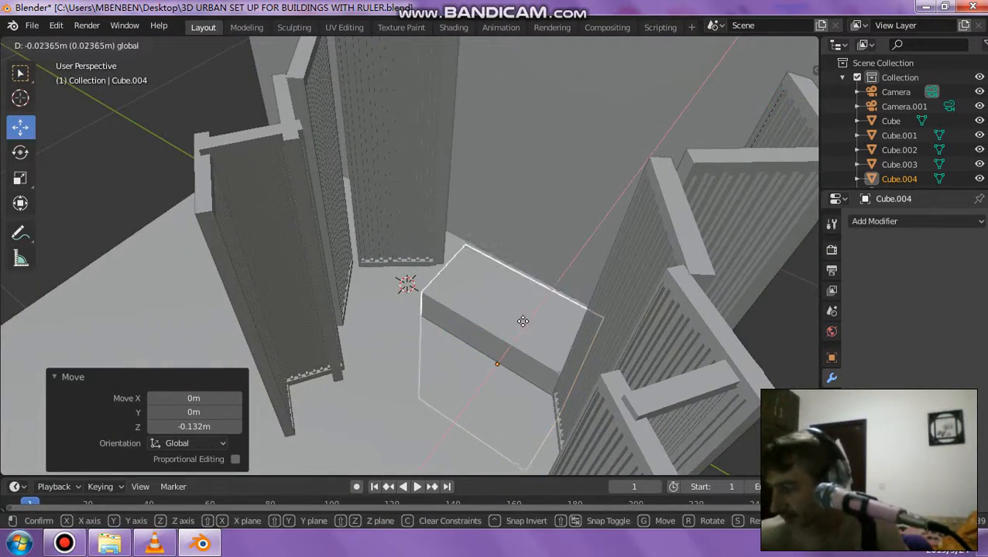
left_click_drag(522, 321, 519, 326)
middle_click_drag(512, 353, 534, 325)
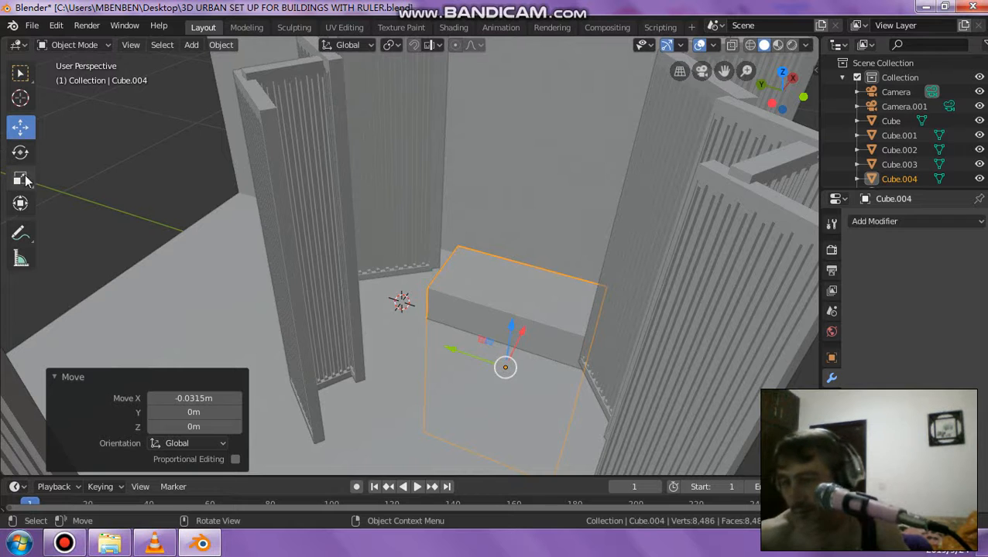
Step: Scale the box to 1.590 along Y, raise it above the floor, and narrow it by 0.327 along Y
left_click_drag(509, 332, 428, 338)
left_click(25, 128)
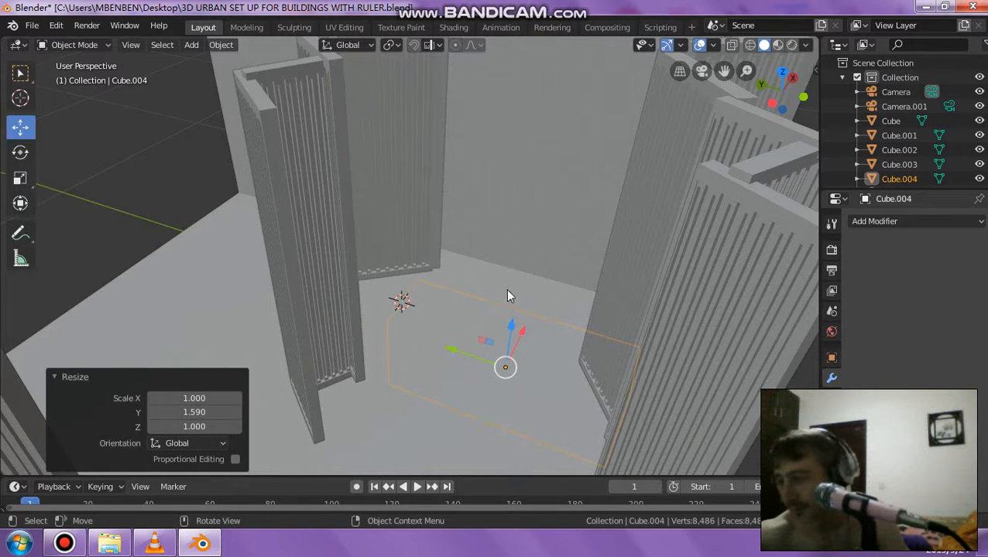
left_click_drag(517, 333, 511, 287)
left_click(23, 180)
middle_click_drag(512, 287, 562, 282)
scroll(529, 270, "up", 4)
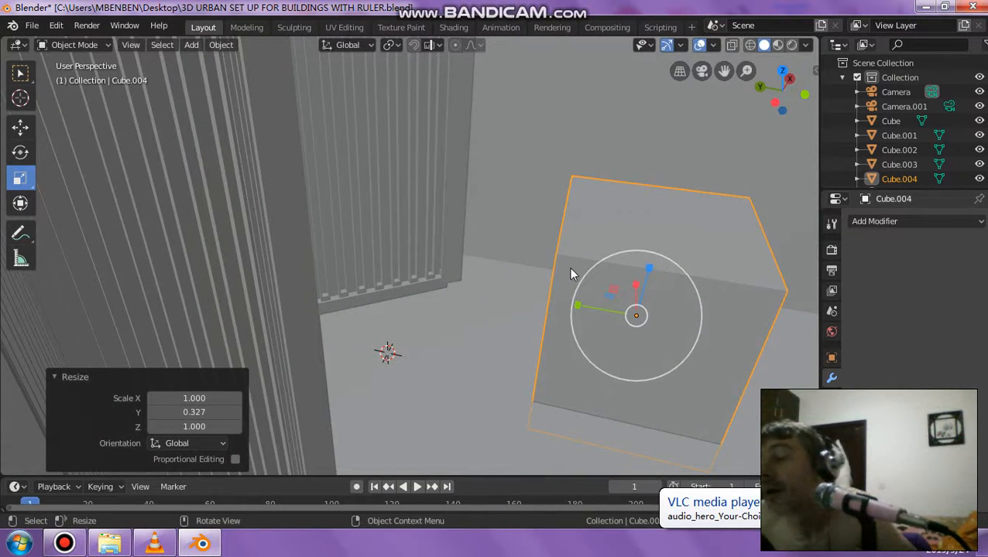
scroll(660, 275, "down", 4)
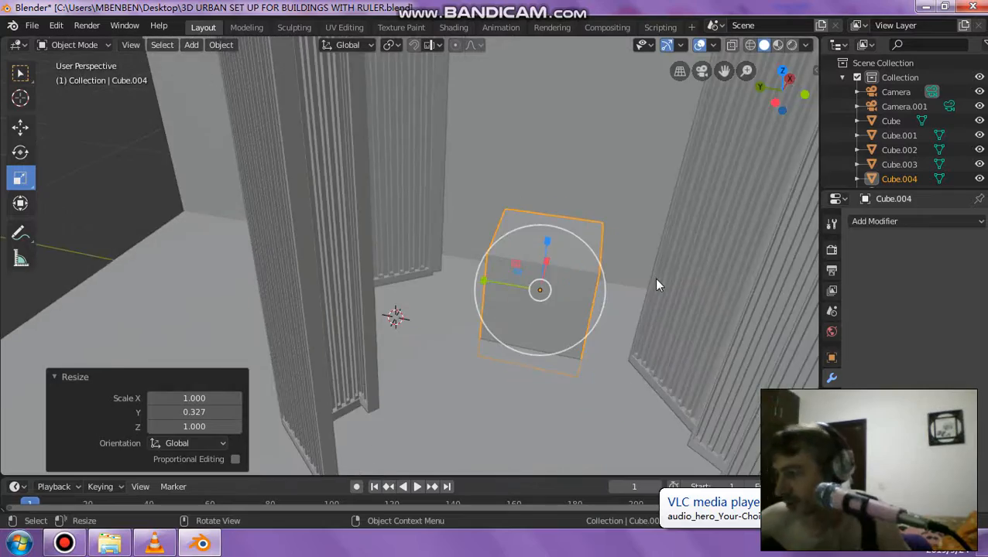
Step: Switch the viewport to rendered shading to check the lighting on the screens and box
middle_click_drag(656, 286, 549, 183)
scroll(406, 202, "up", 4)
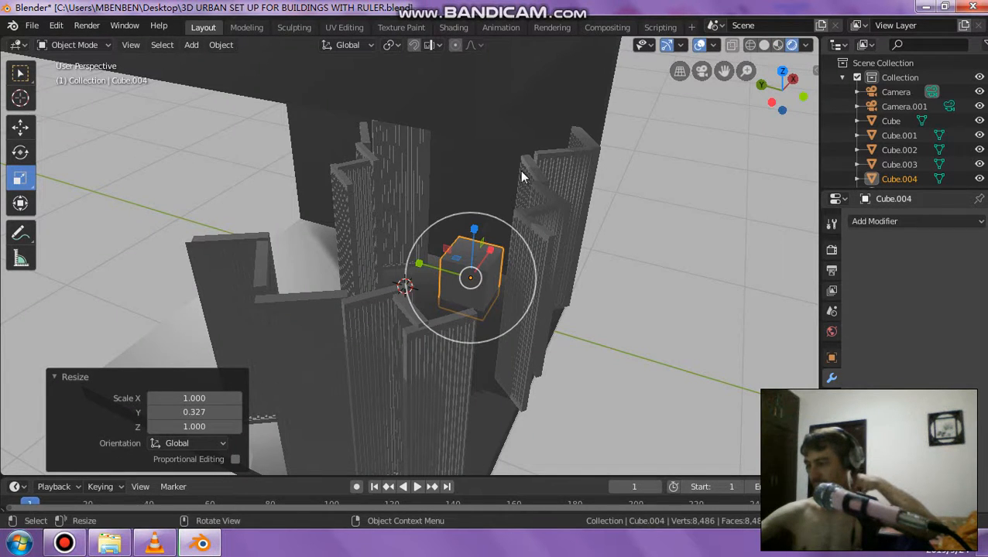
scroll(505, 222, "down", 6)
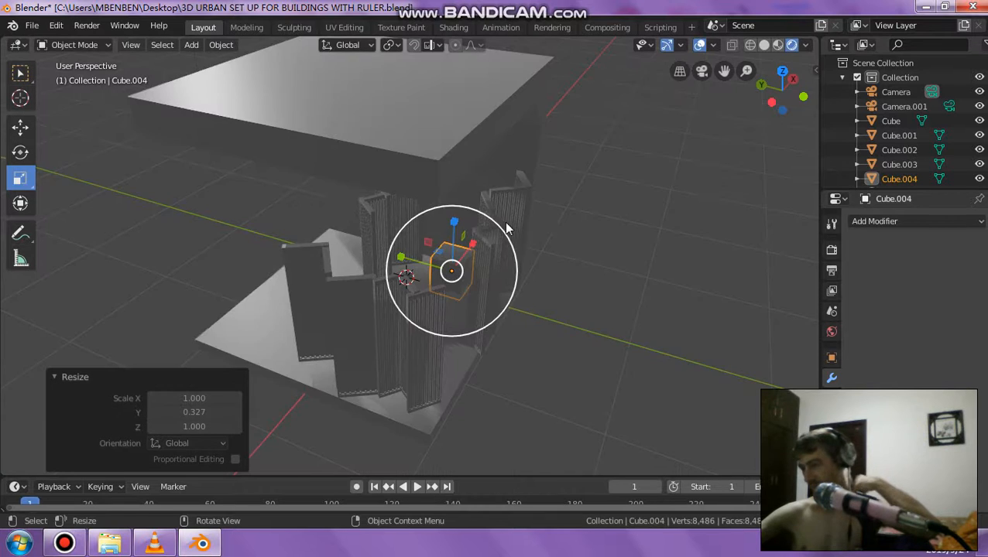
Step: Move the light above the building down beside it by -0.155 m in X, -5.98 m in Y and -6.16 m in Z
middle_click_drag(505, 222, 279, 68)
scroll(521, 196, "down", 3)
left_click(276, 74)
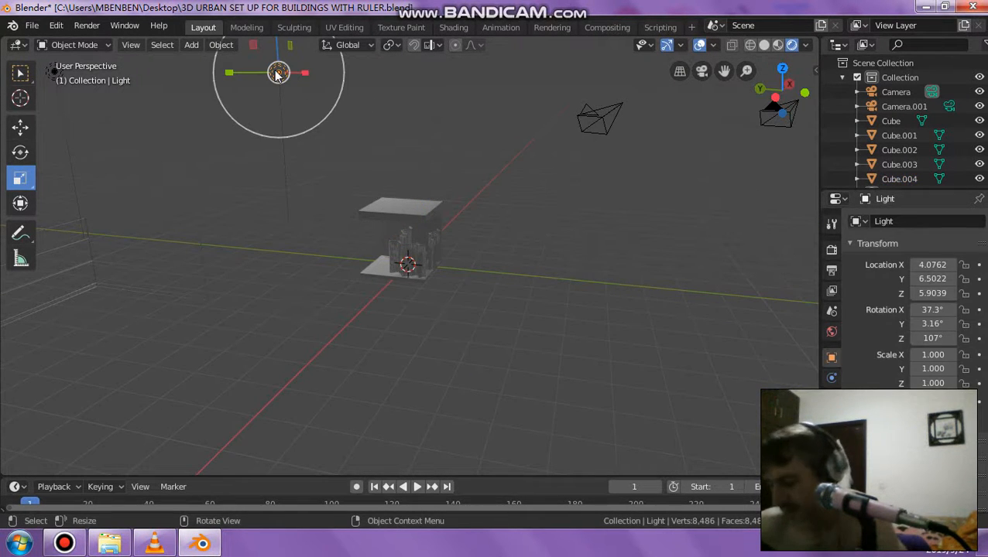
key("g")
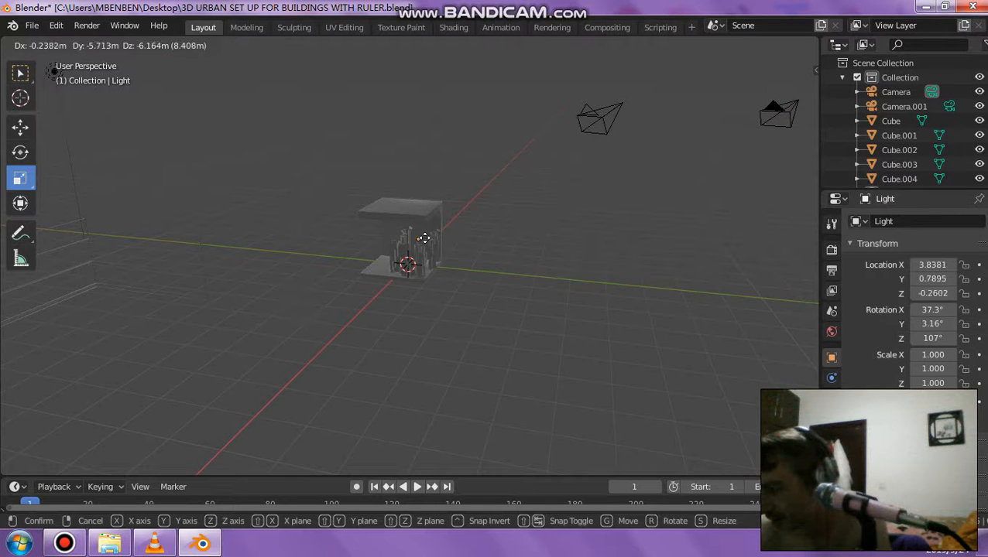
left_click(418, 237)
Step: Move the light to the building's open side by -3.5 m in X, 1.65 m in Y and 1.36 m in Z
middle_click_drag(366, 238, 344, 231)
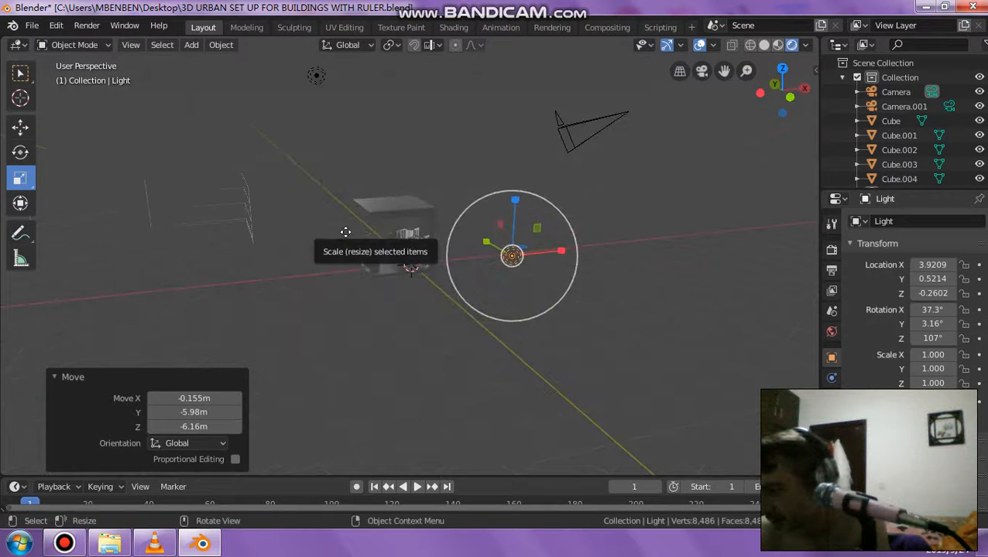
key("g")
left_click(224, 195)
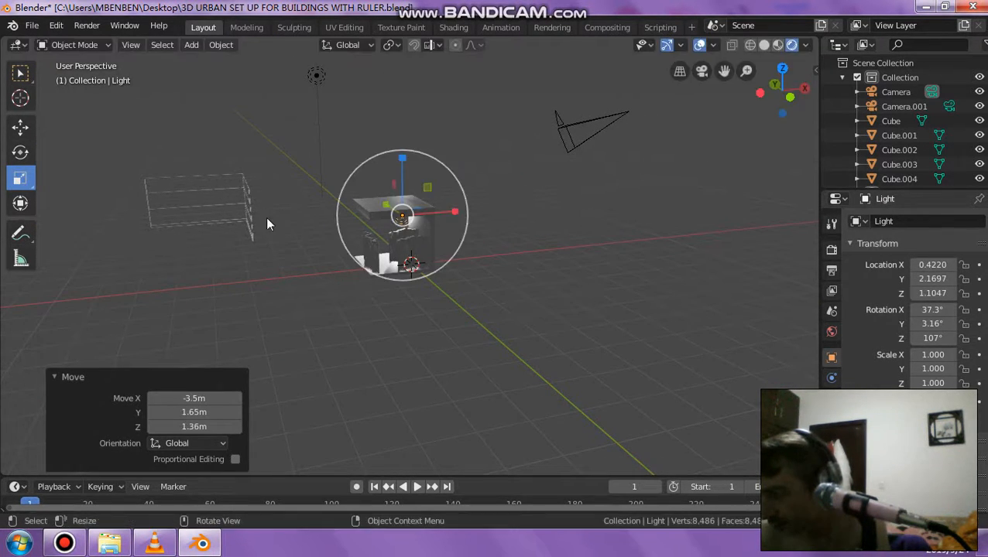
middle_click_drag(475, 240, 461, 225)
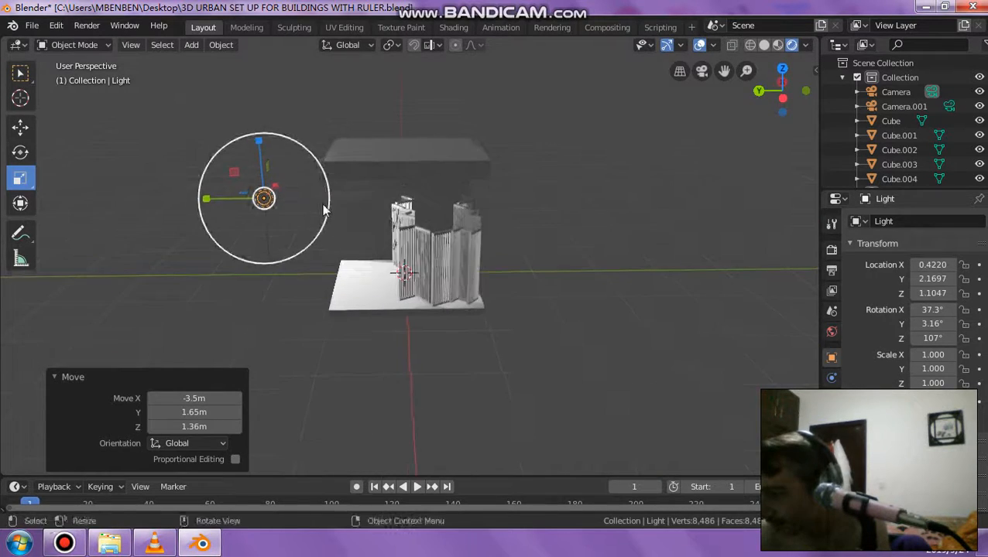